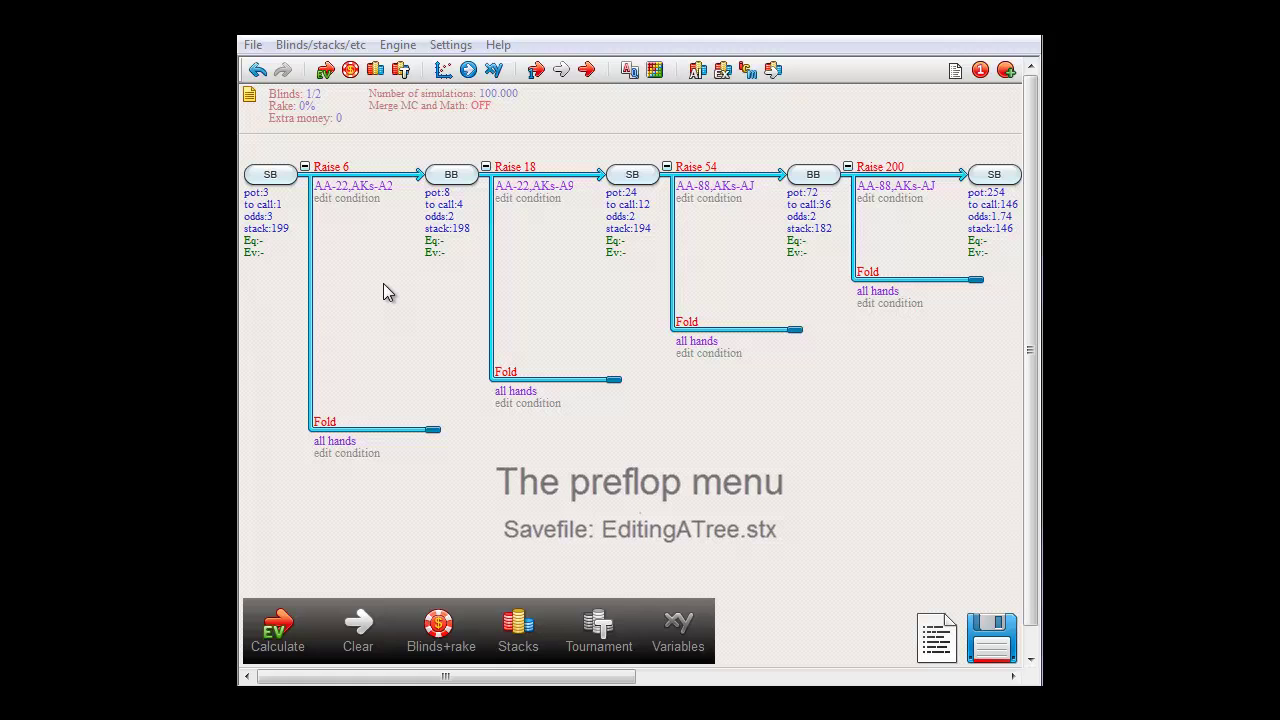
Open the first raise's full holecard range, fill it with Random, then clear it empty.
left_click(367, 189)
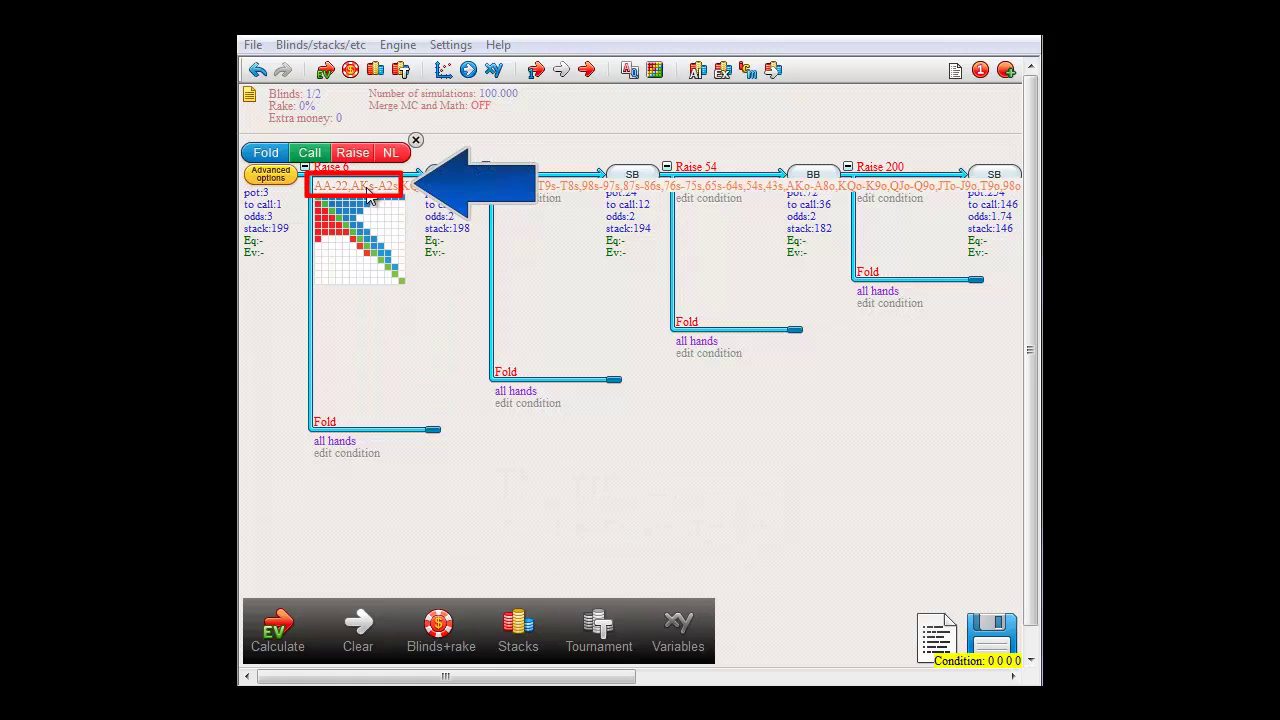
left_click(367, 196)
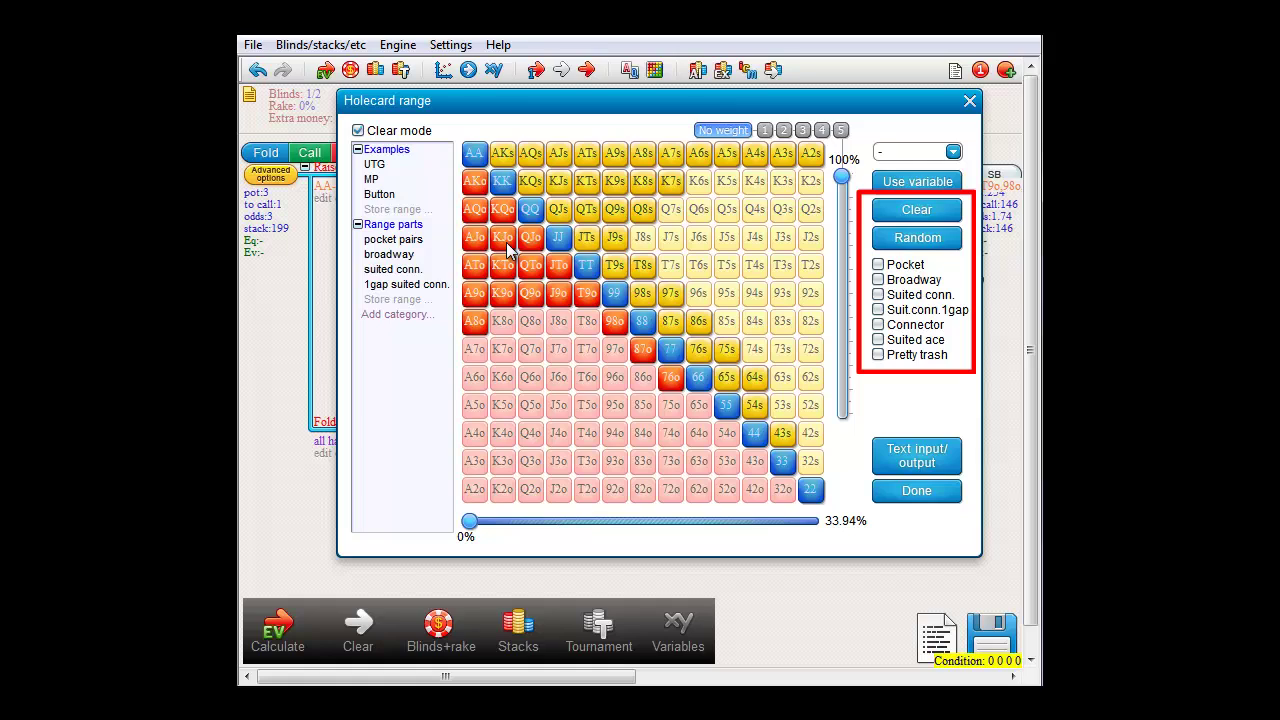
left_click(893, 248)
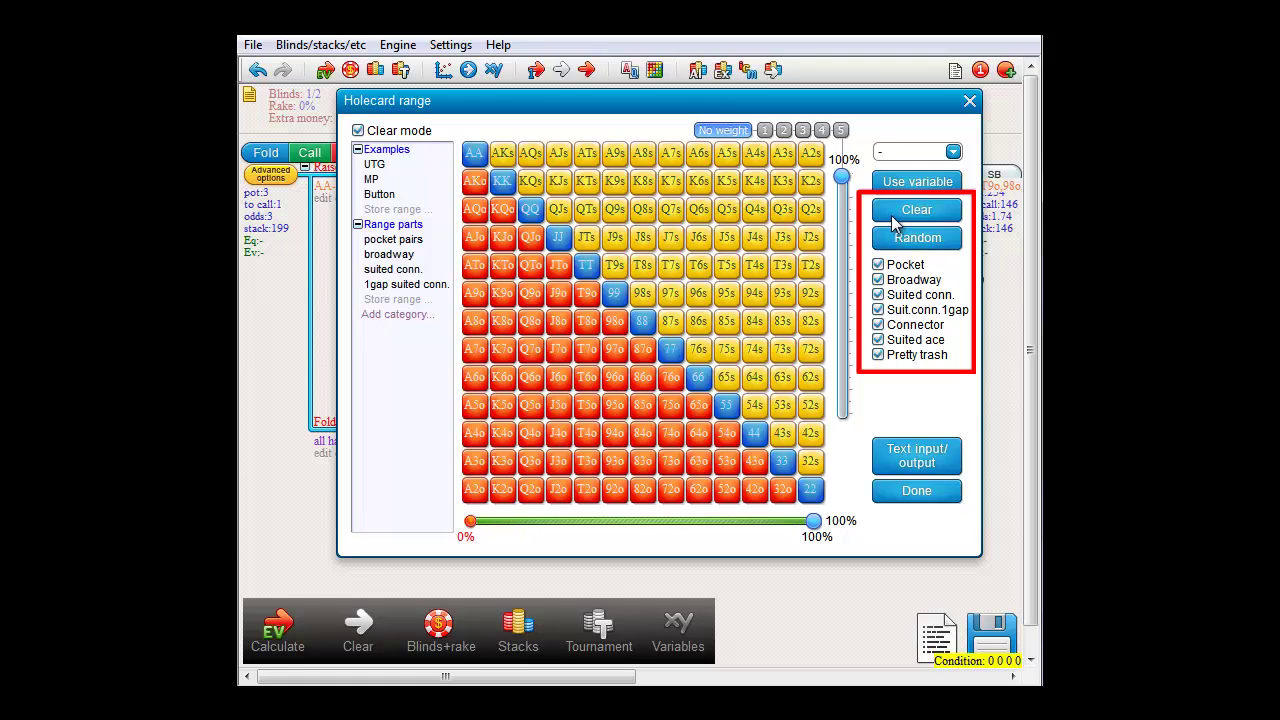
left_click(895, 222)
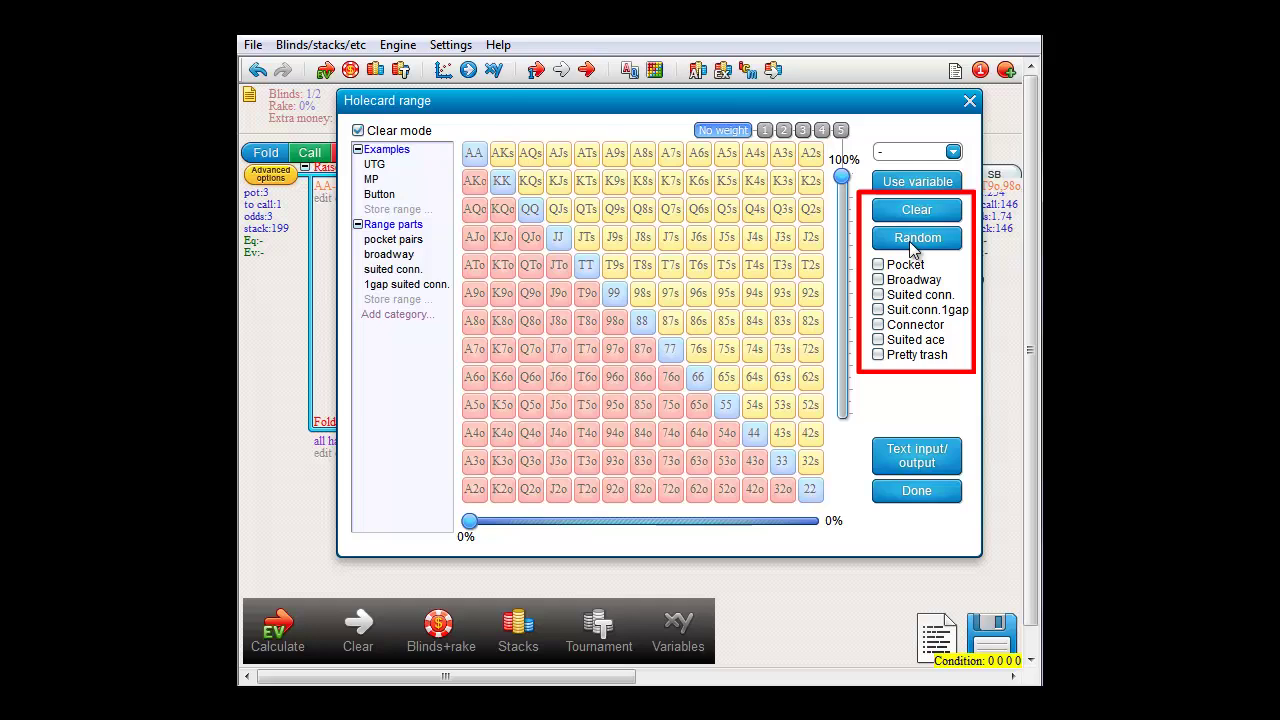
Tick Pocket, Broadway, Suited conn., Suit.conn.1gap, Connector, Suited ace and Pretty trash for 43.89% of hands.
left_click(914, 268)
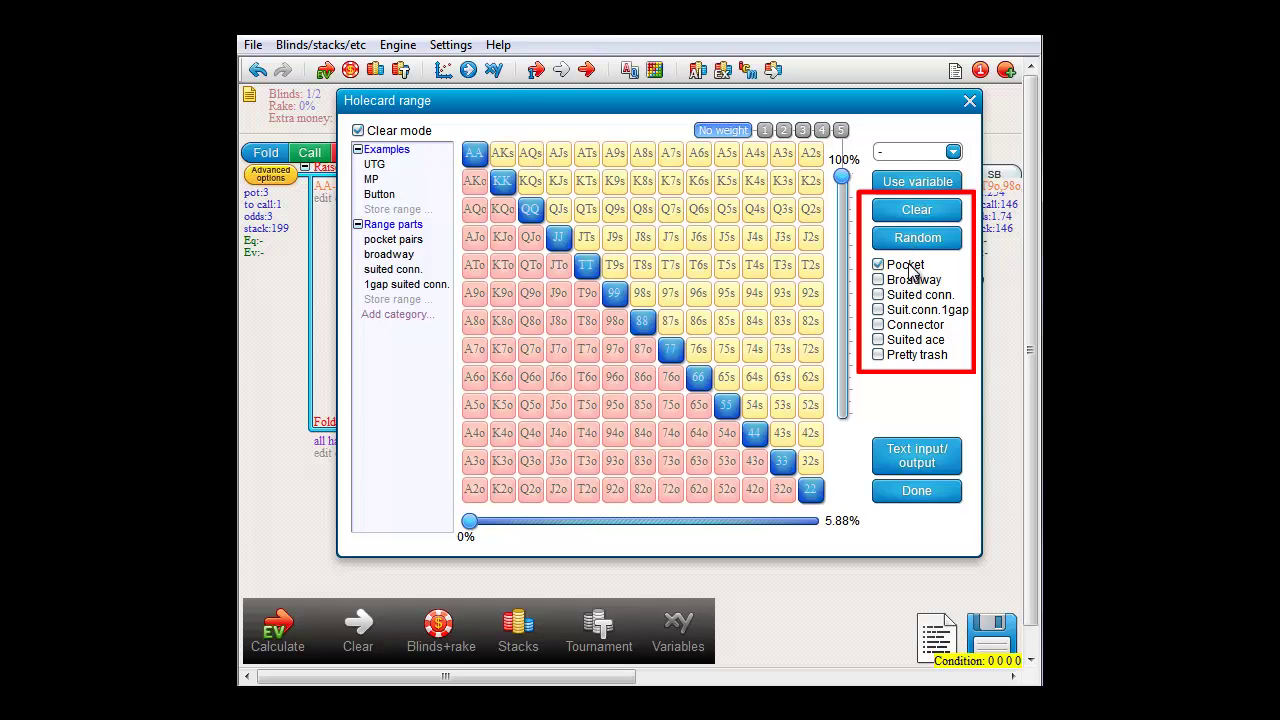
left_click(913, 281)
left_click(916, 295)
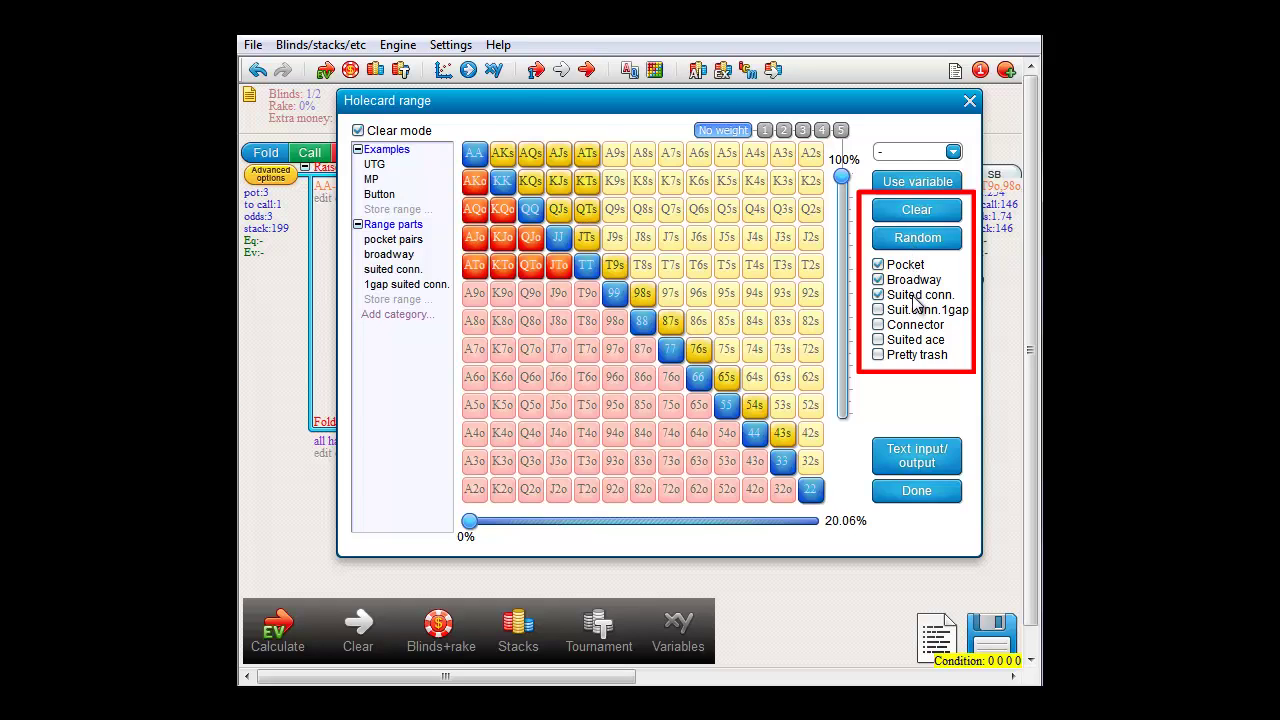
left_click(918, 311)
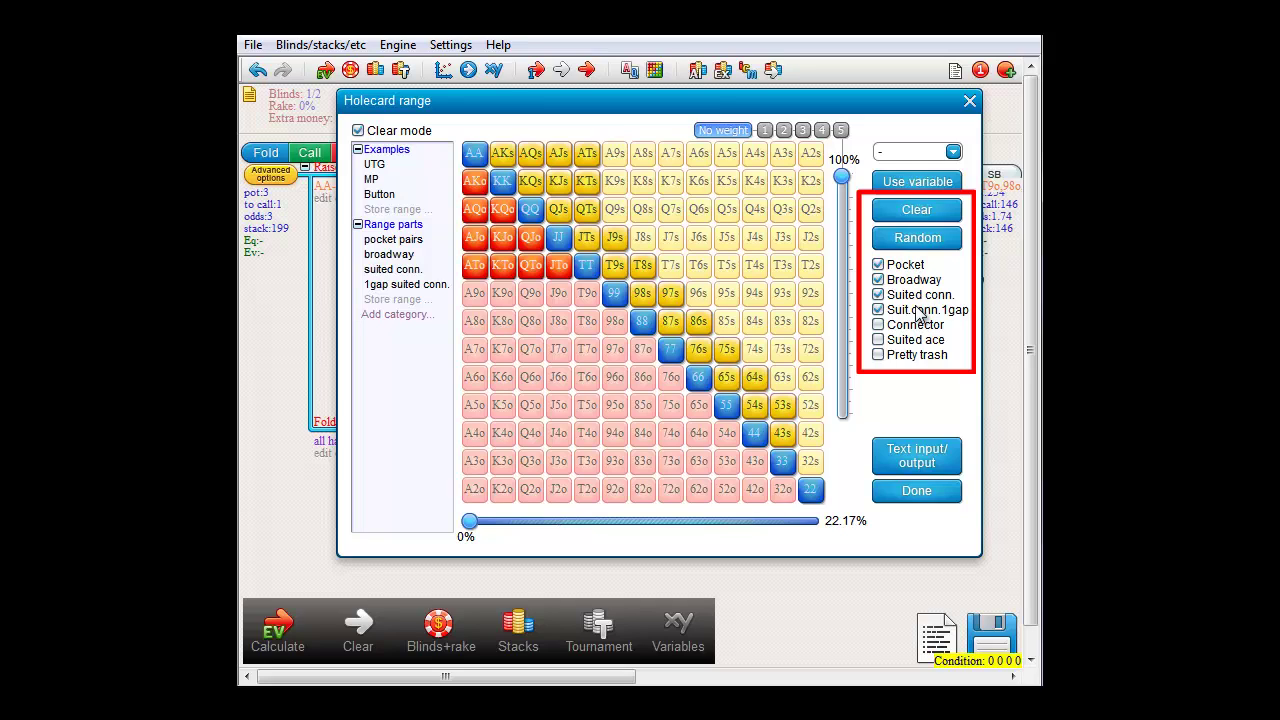
left_click(919, 327)
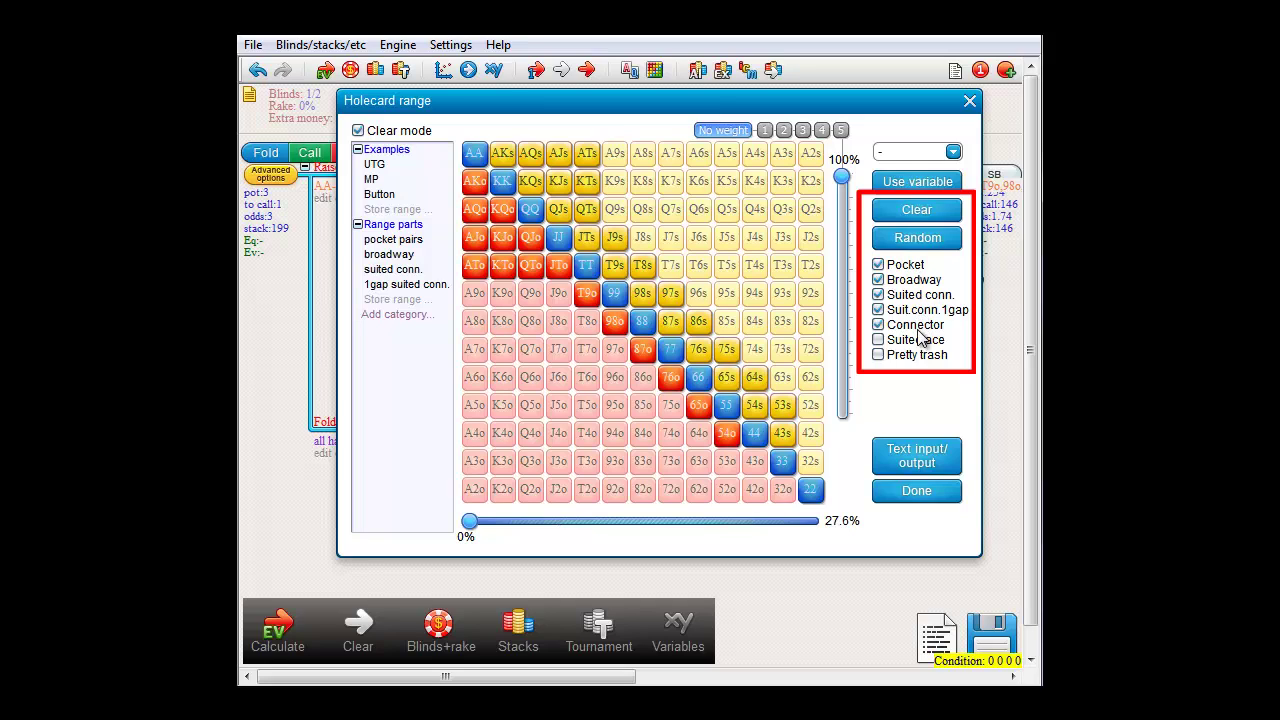
left_click(919, 340)
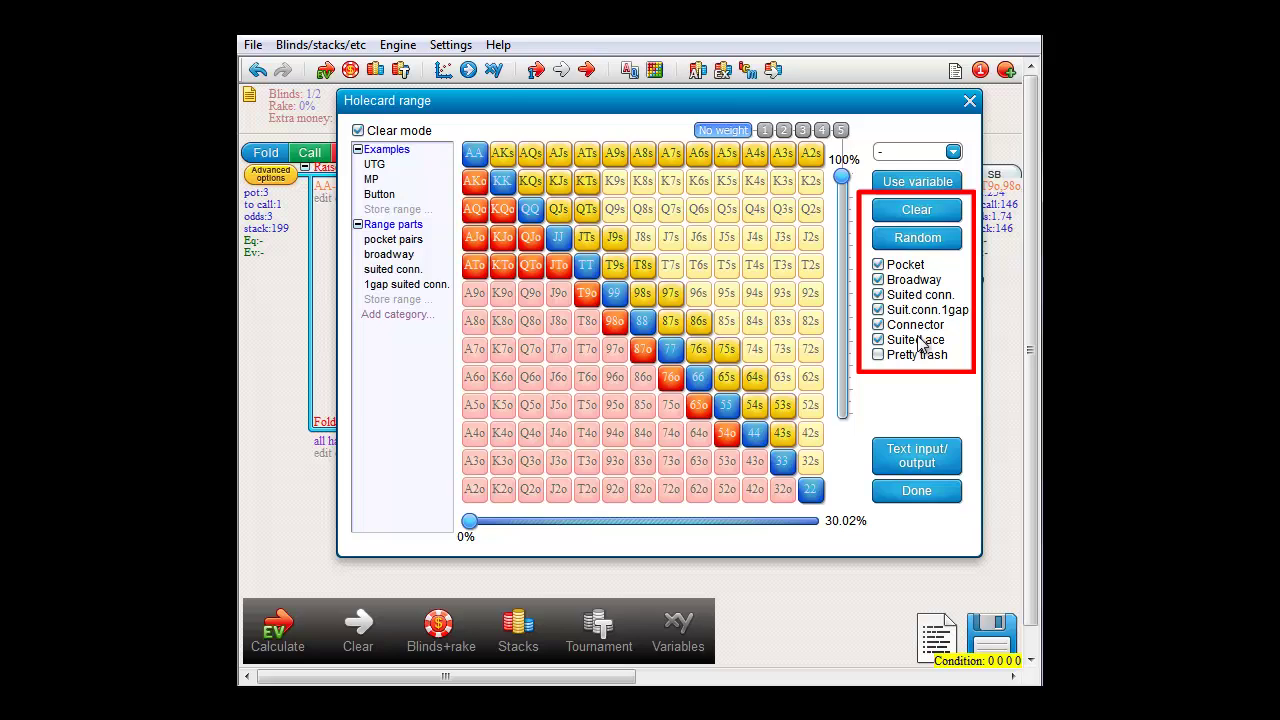
left_click(919, 358)
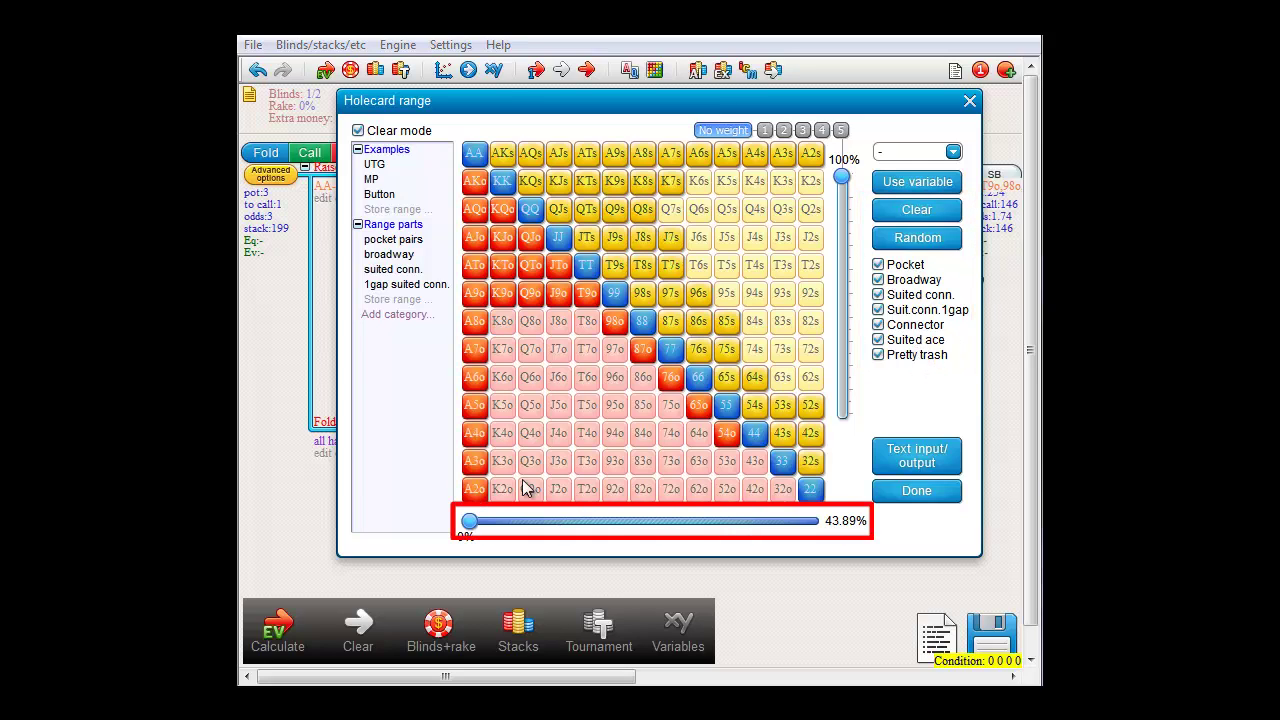
Rank the range by Pokerstove and widen the slider to 70.74% of hands.
mouse_move(470, 530)
left_mouse_down()
mouse_move(540, 543)
mouse_move(743, 534)
mouse_move(585, 536)
mouse_move(652, 536)
left_mouse_up()
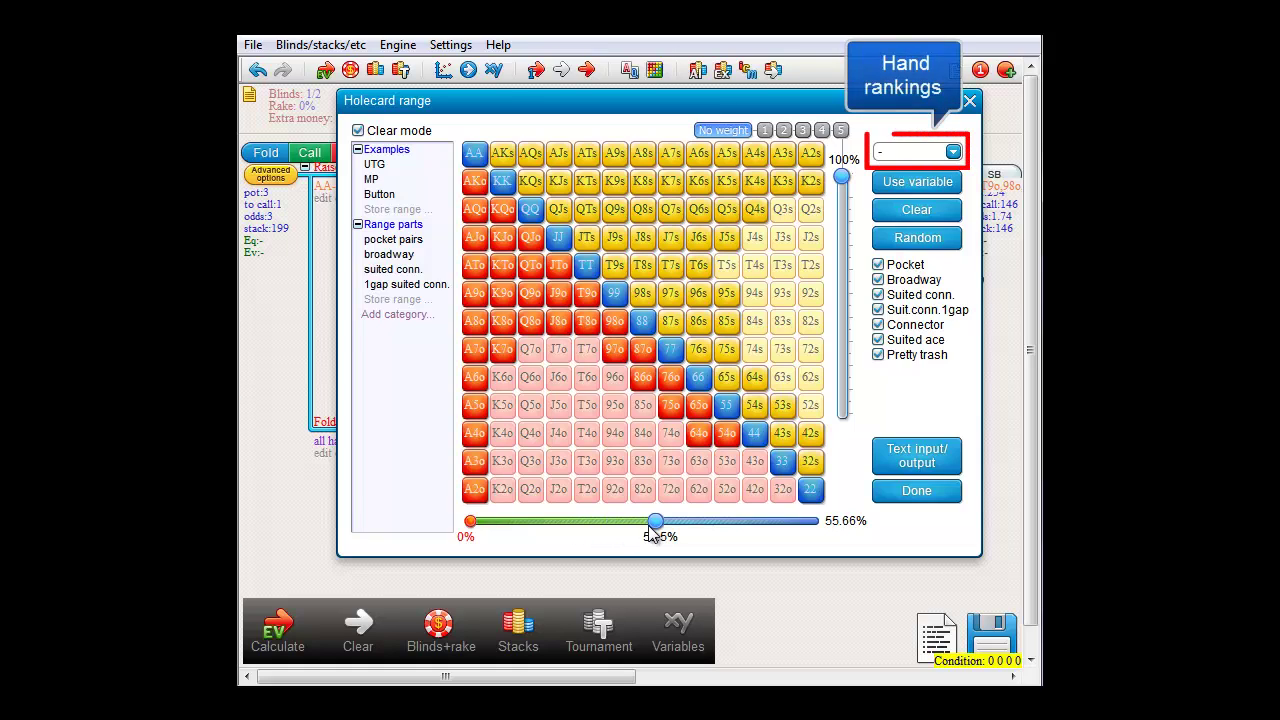
left_click(912, 153)
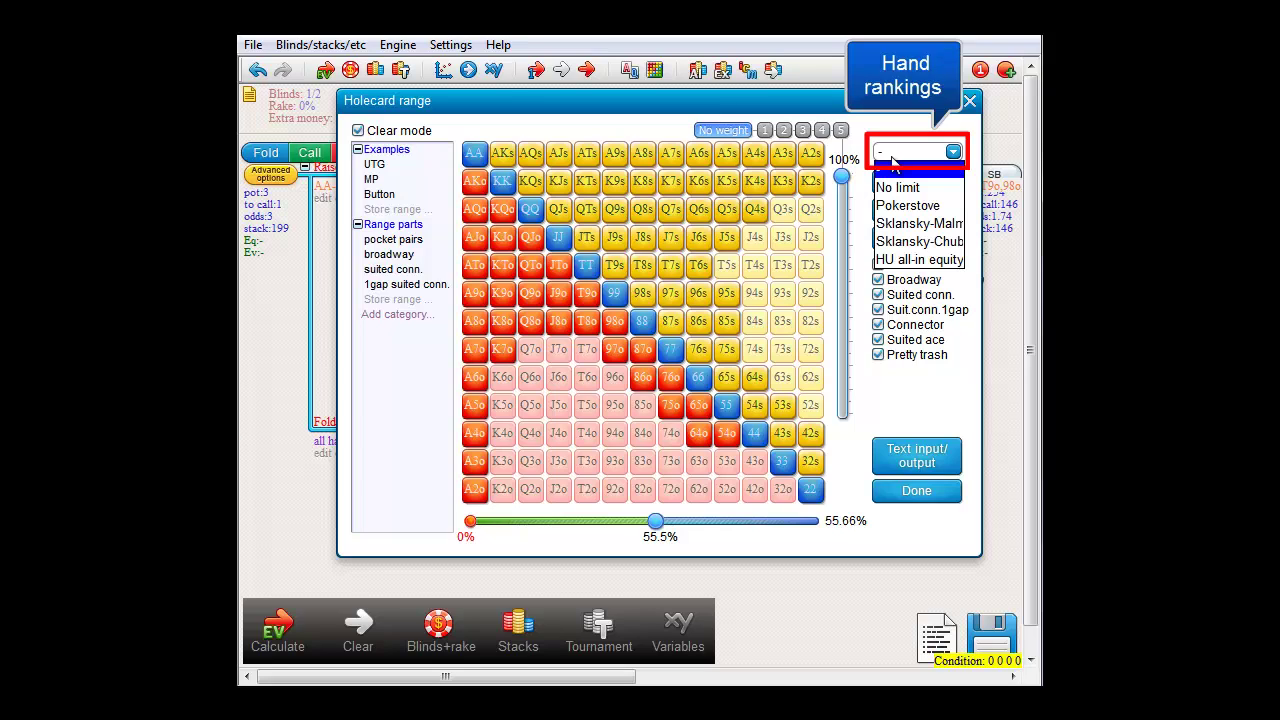
left_click(912, 206)
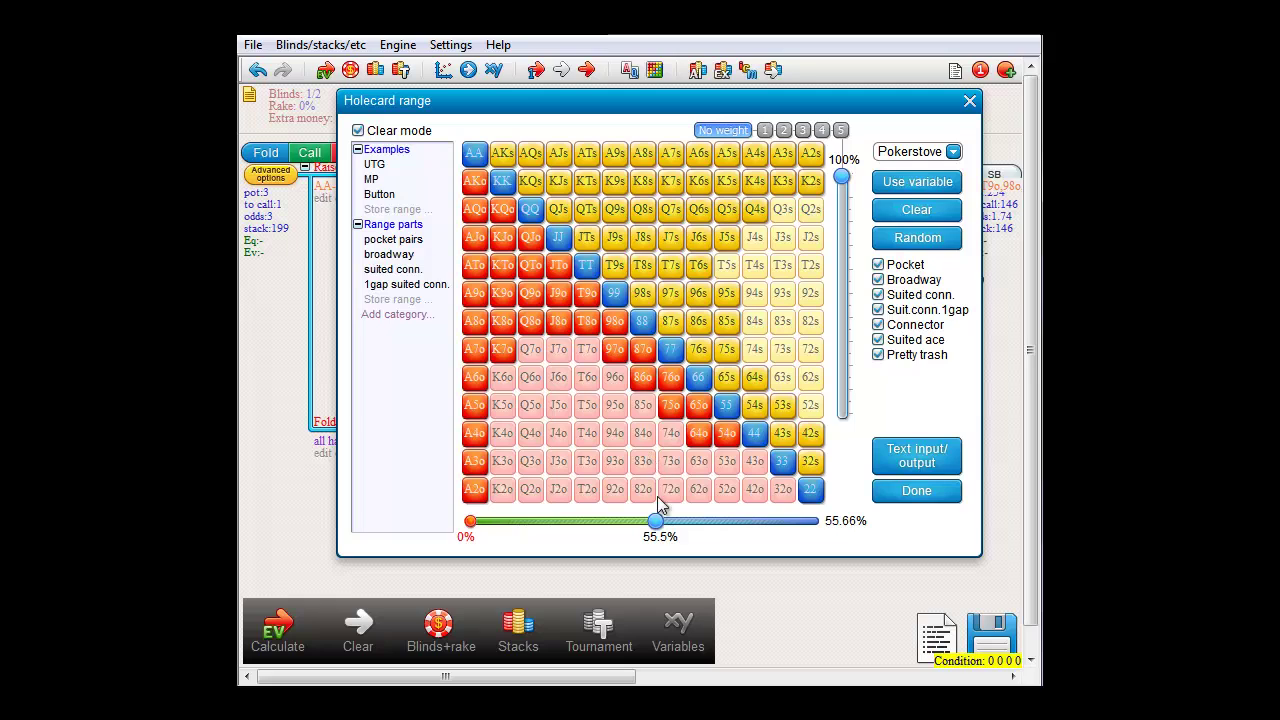
left_click_drag(655, 521, 708, 527)
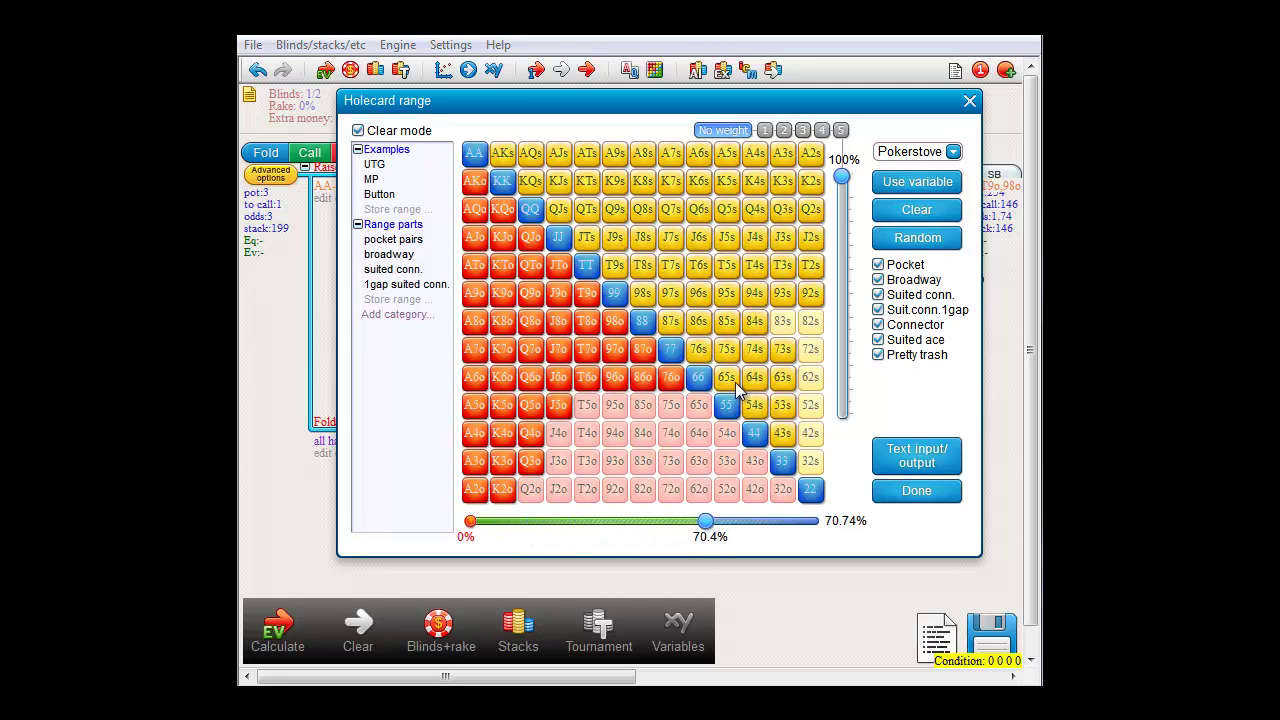
left_click(930, 156)
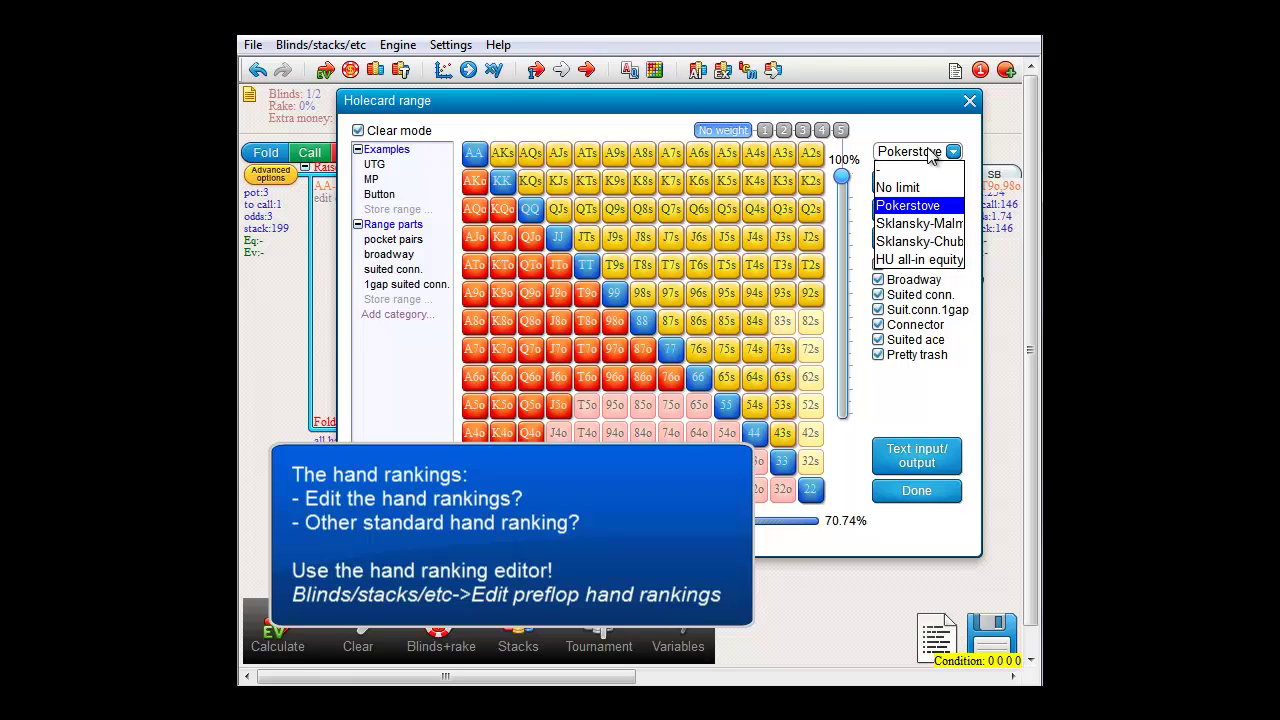
left_click(916, 490)
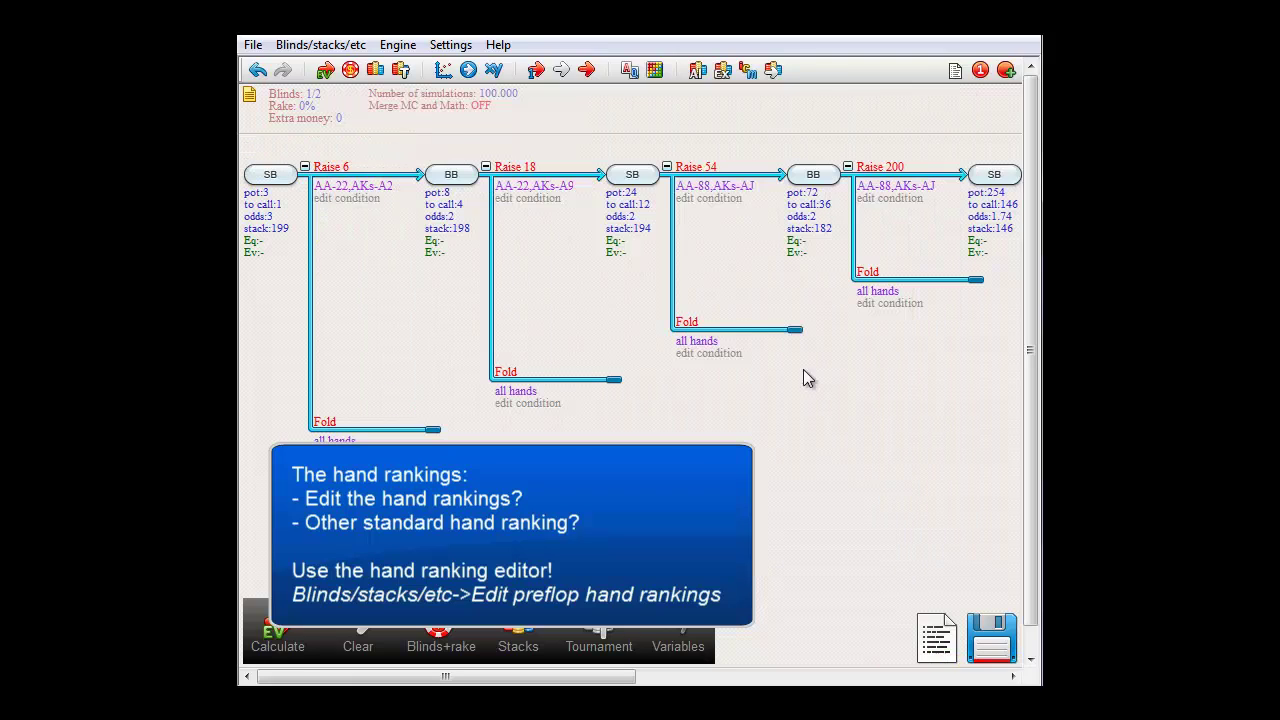
left_click(355, 48)
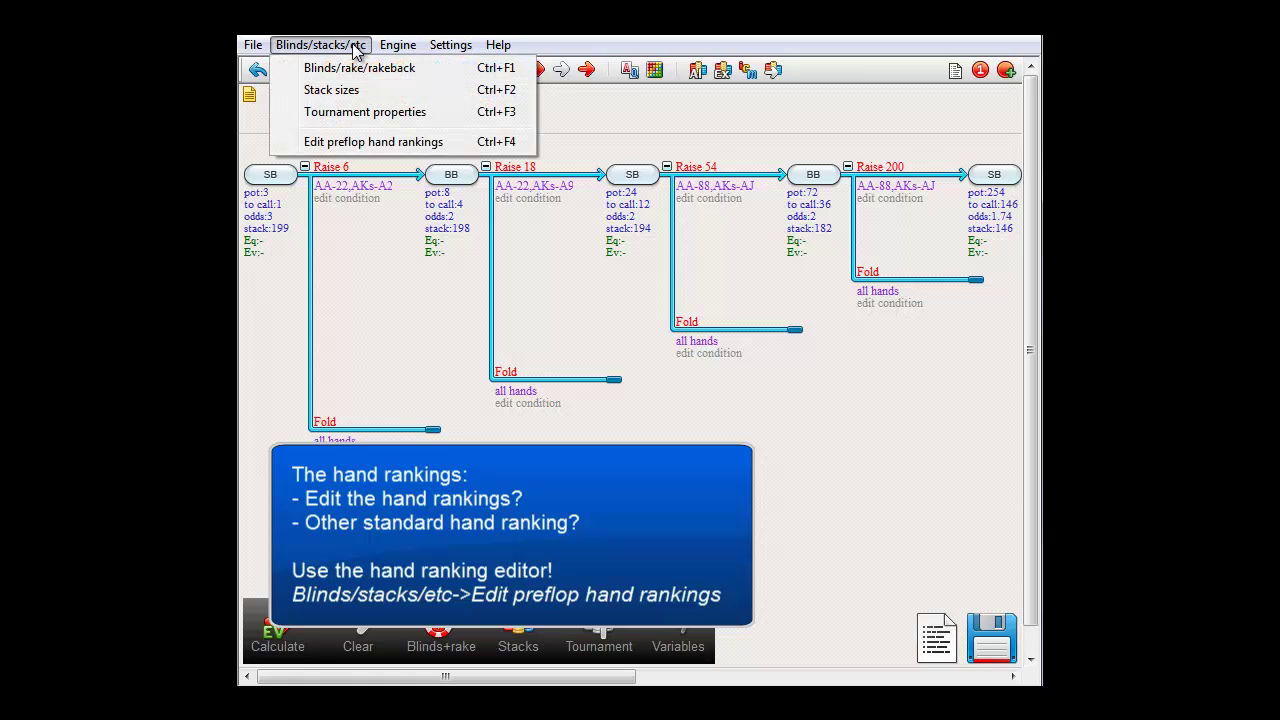
left_click(358, 146)
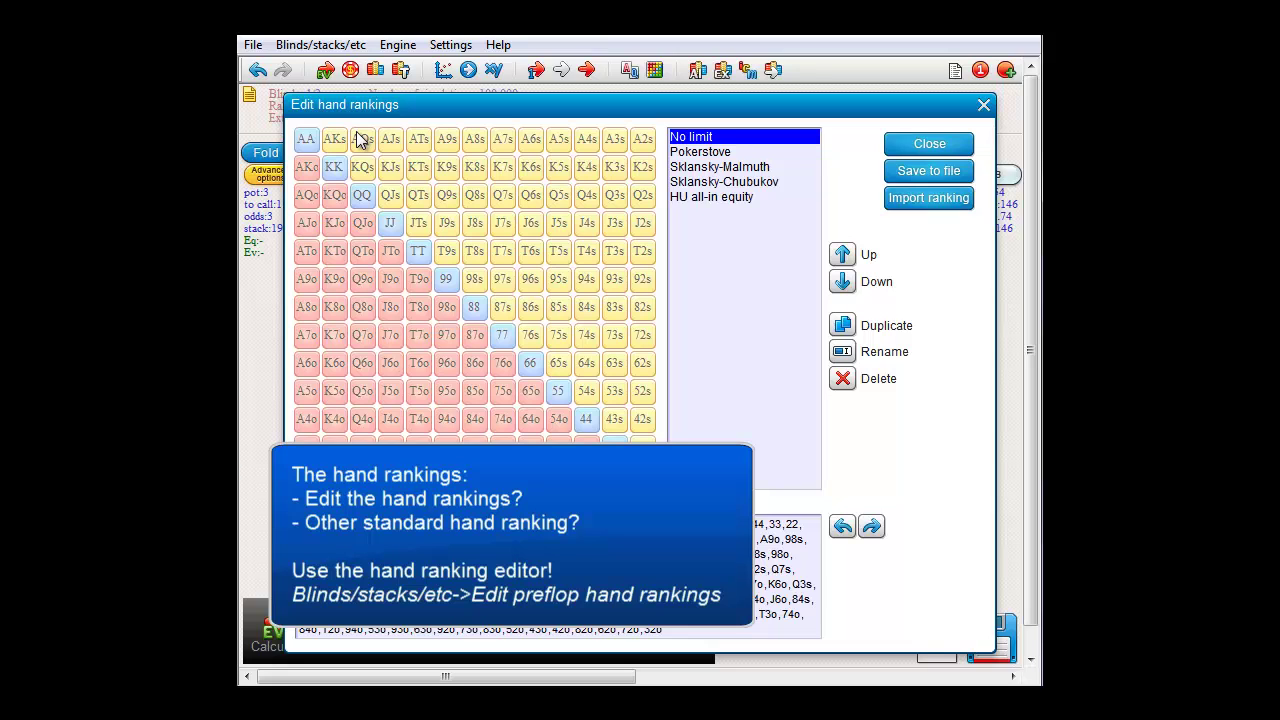
left_click(983, 104)
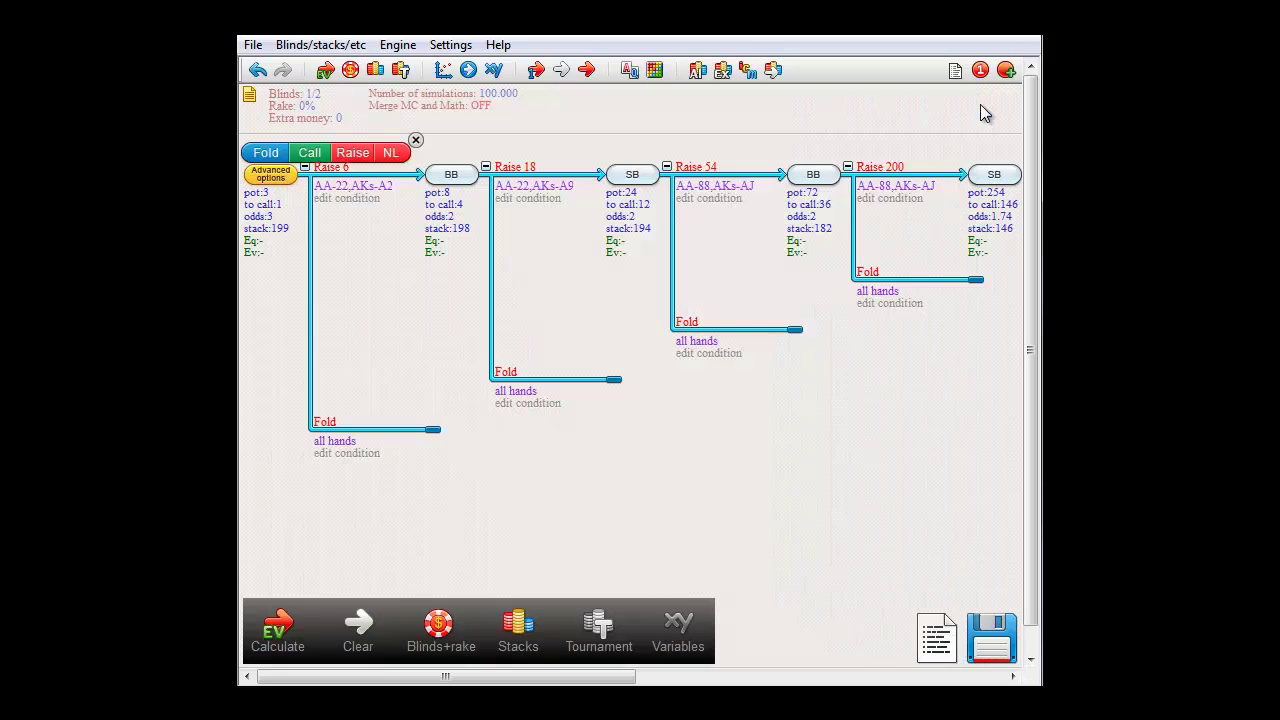
Reopen the Raise 6 range and link it to variable #2 so it reads 'top var2 %'.
left_click(352, 186)
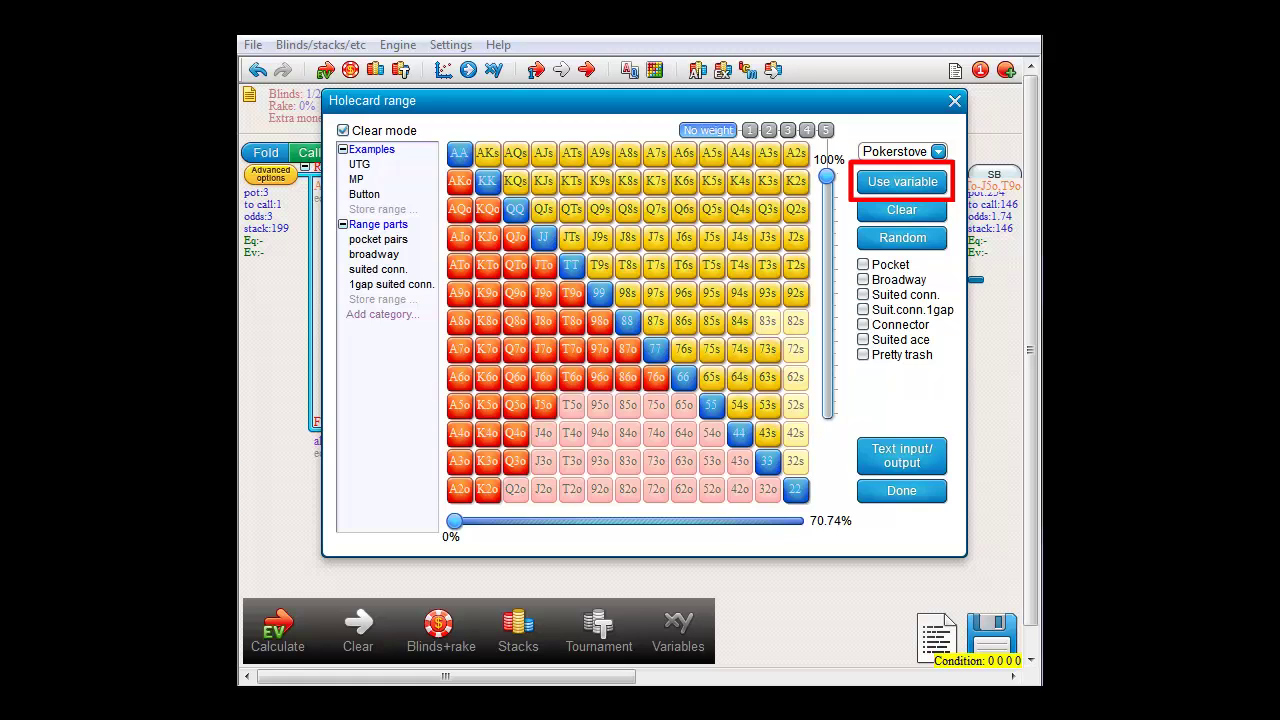
left_click(866, 180)
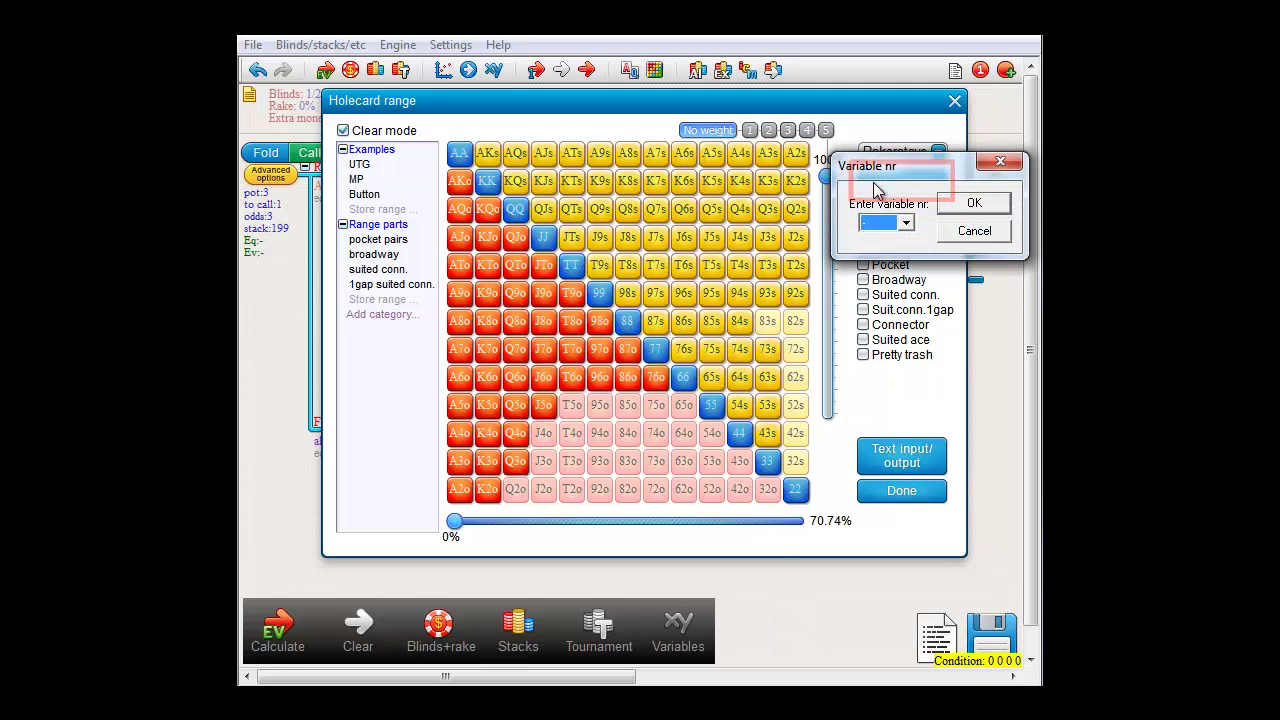
left_click(889, 228)
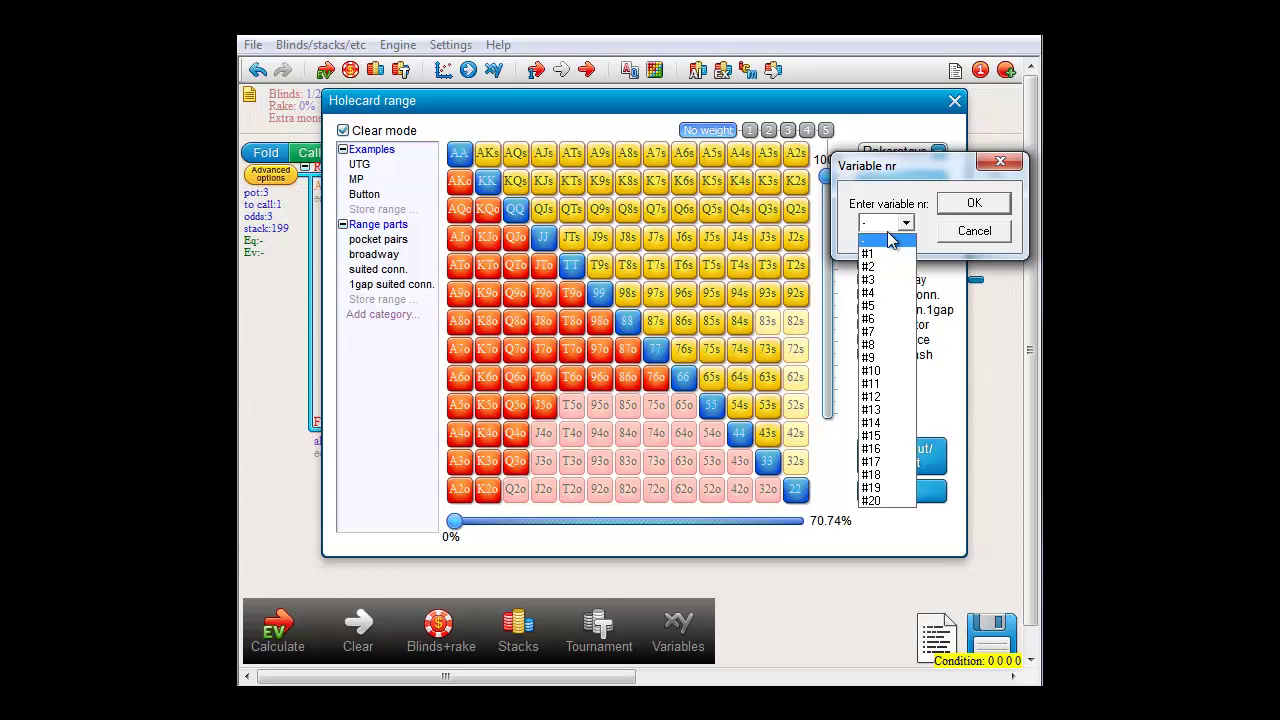
left_click(886, 268)
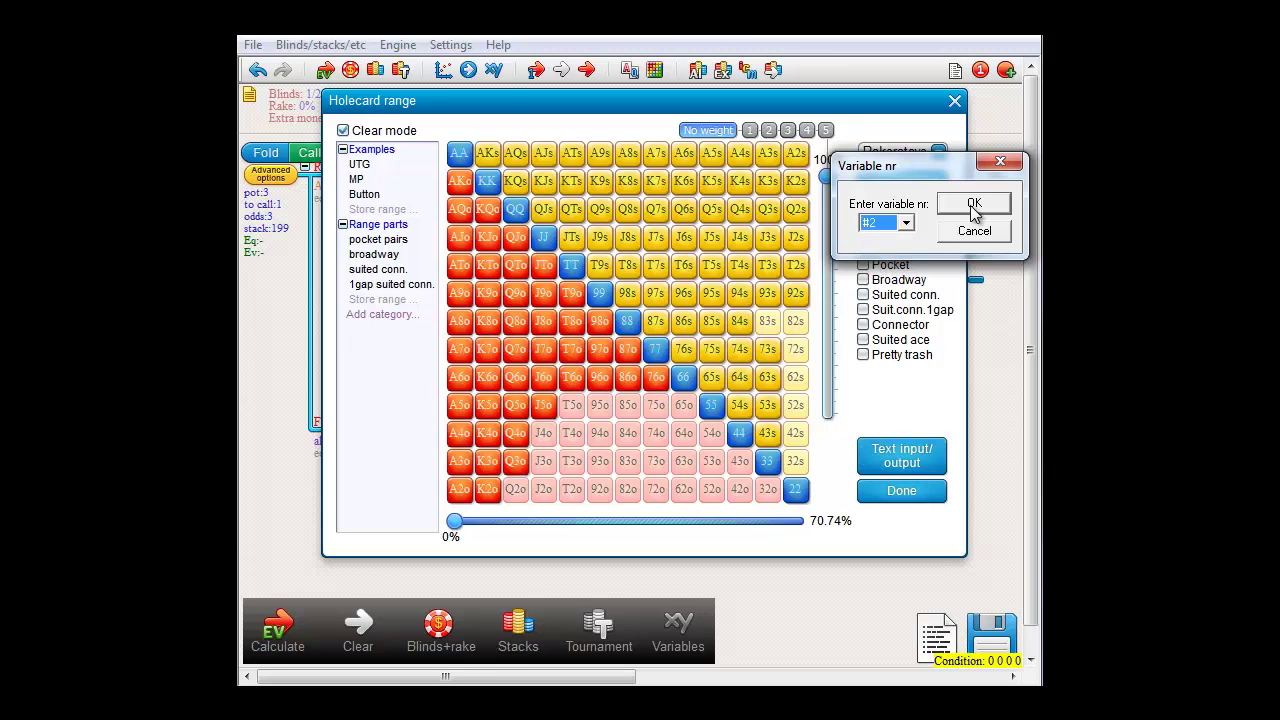
left_click(982, 205)
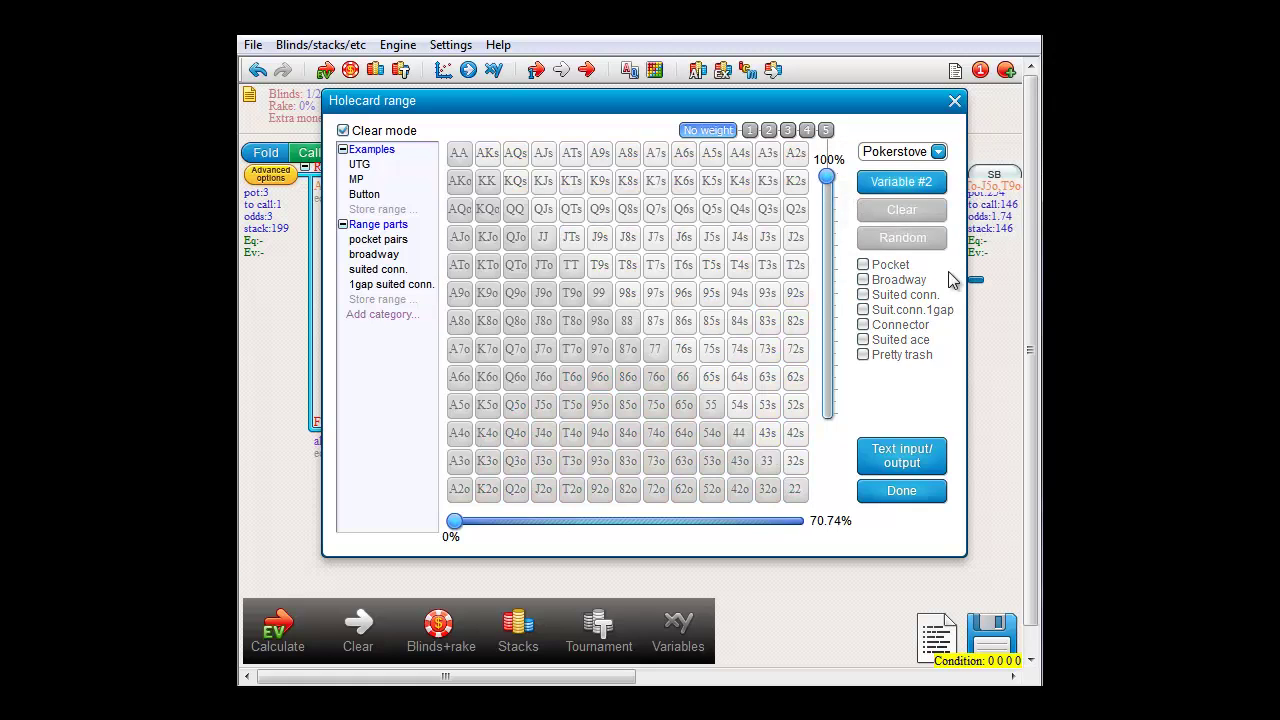
left_click(920, 492)
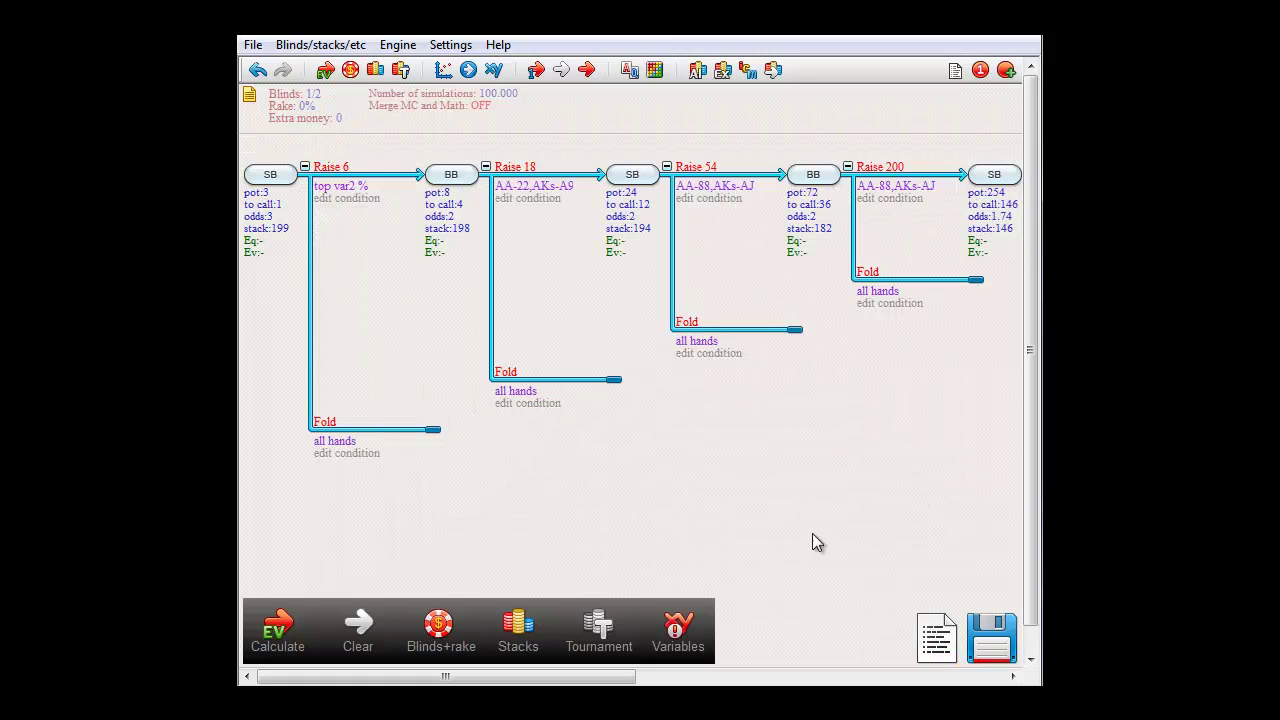
Set variable #2 to 70 and calculate equity and EV for the tree.
left_click(673, 628)
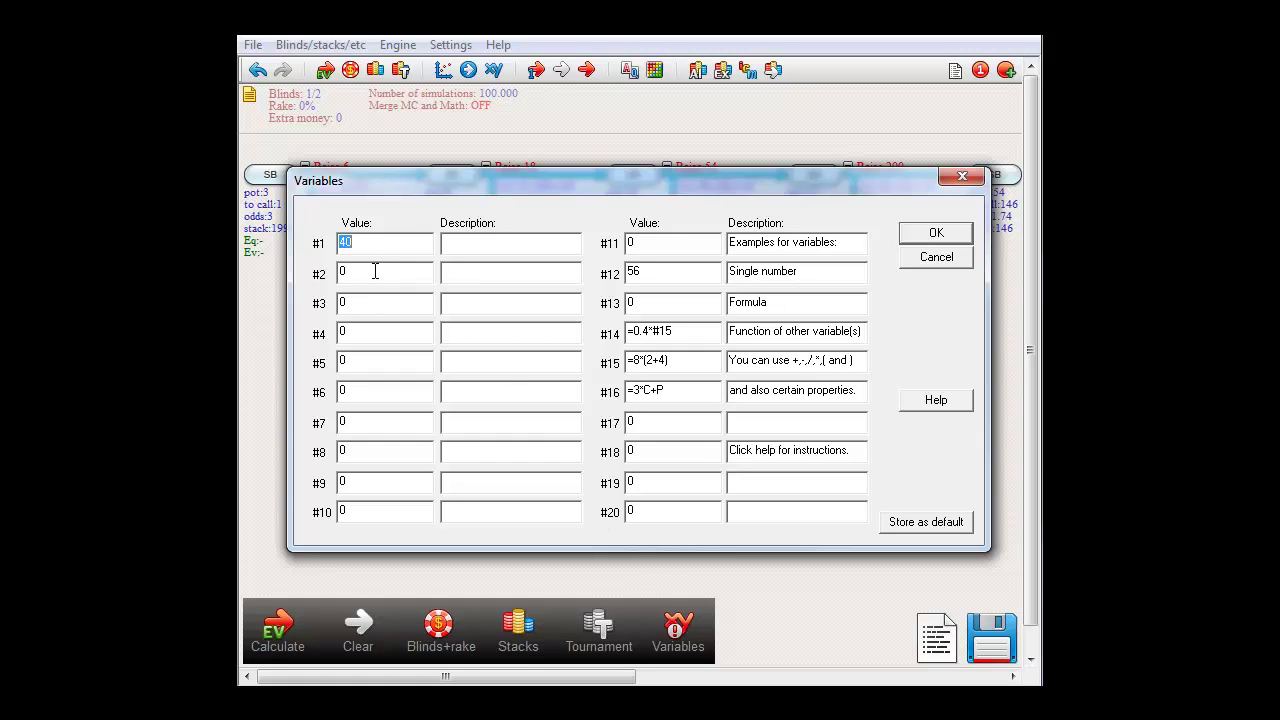
key("Tab")
key("Return")
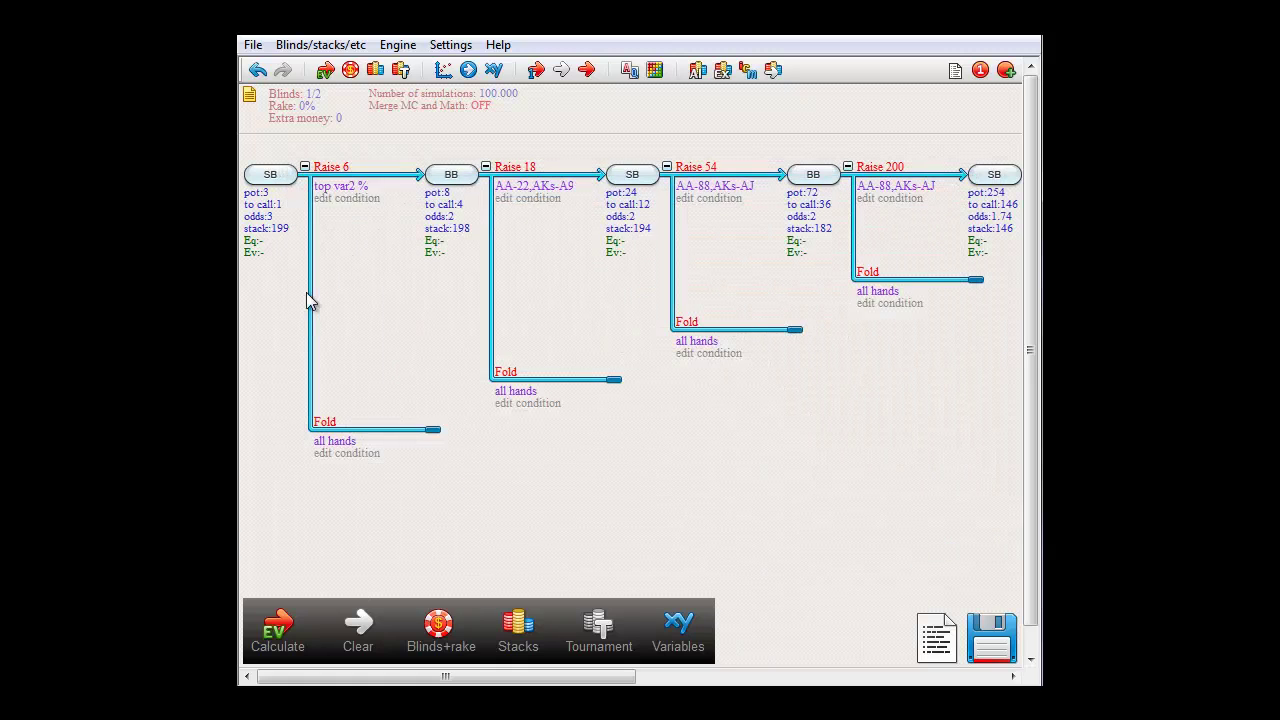
left_click(270, 636)
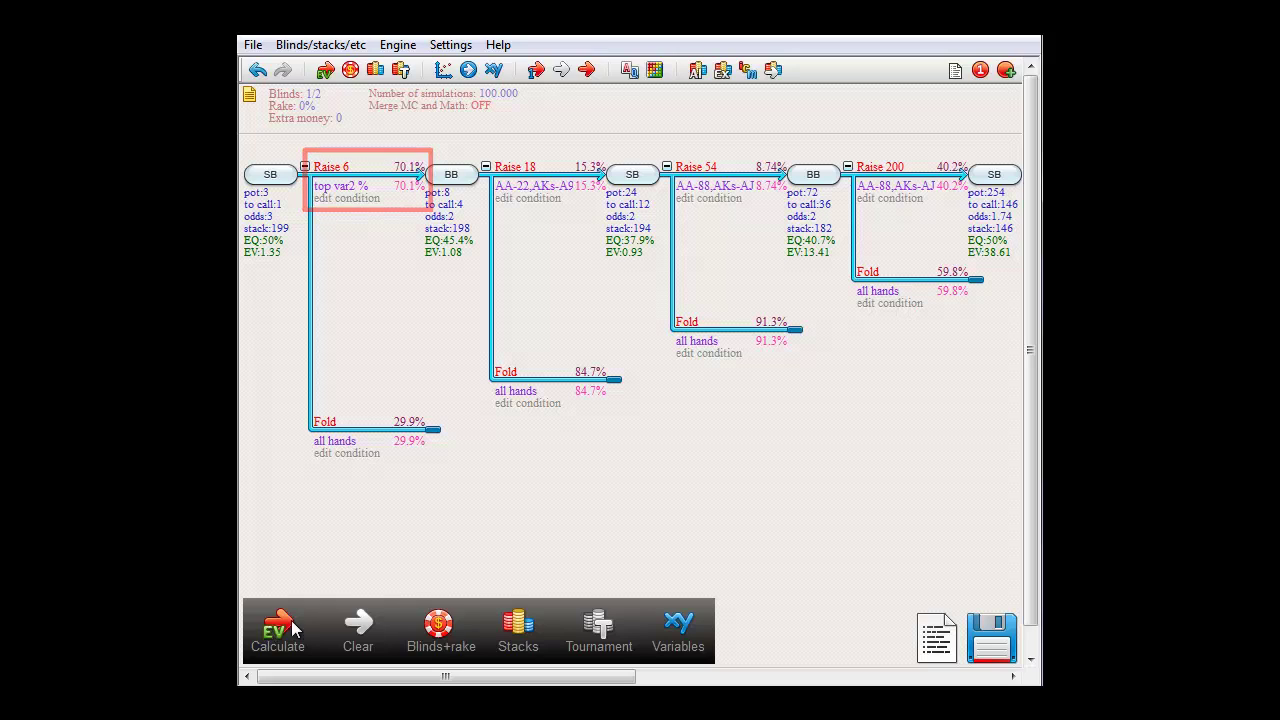
Change variable #2 to 50 and recalculate the tree's EV.
left_click(677, 620)
key("Tab")
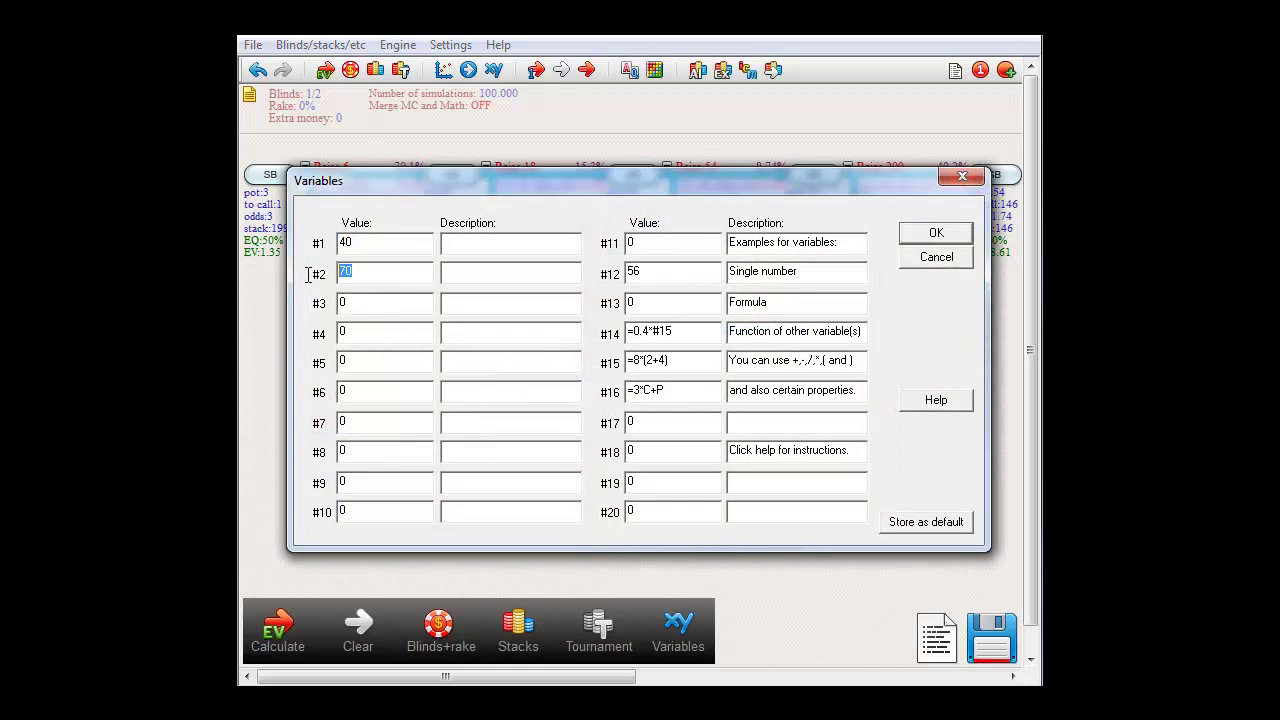
type("50")
key("Return")
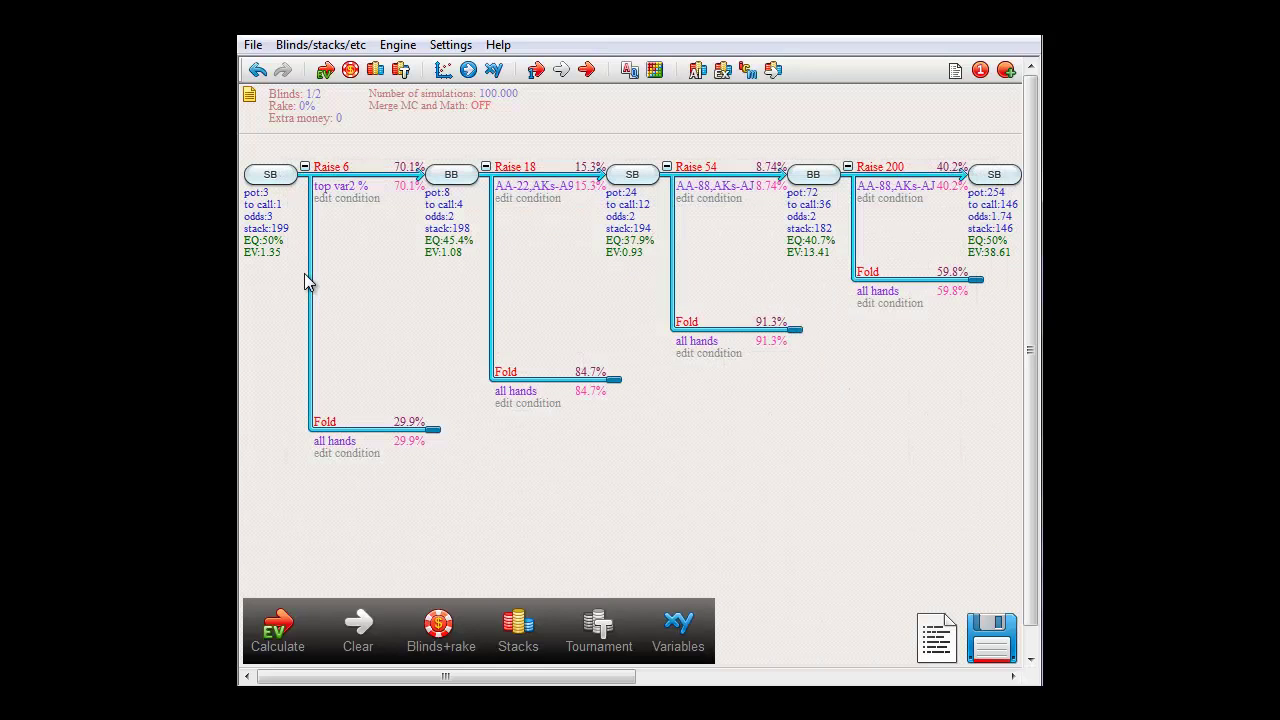
left_click(293, 626)
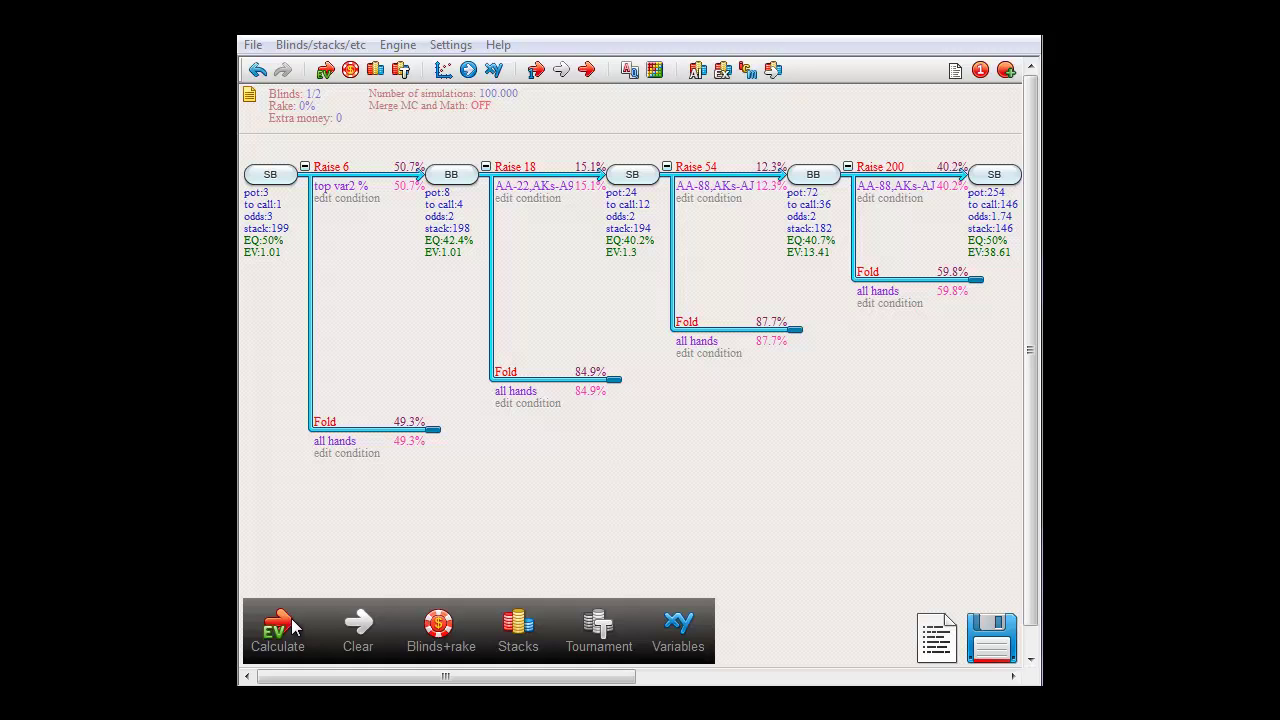
Checkpoint the first SB node and graph its EV as variable 2 runs from 0 to 100.
left_click(468, 70)
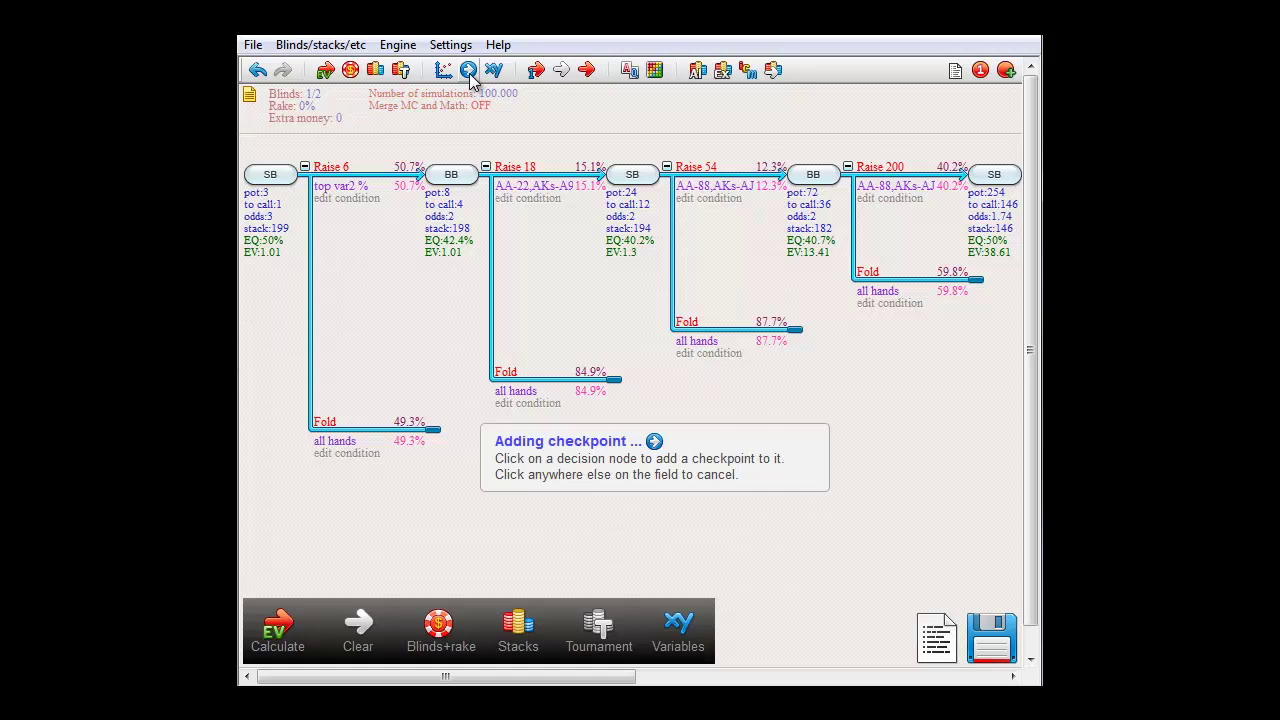
left_click(268, 184)
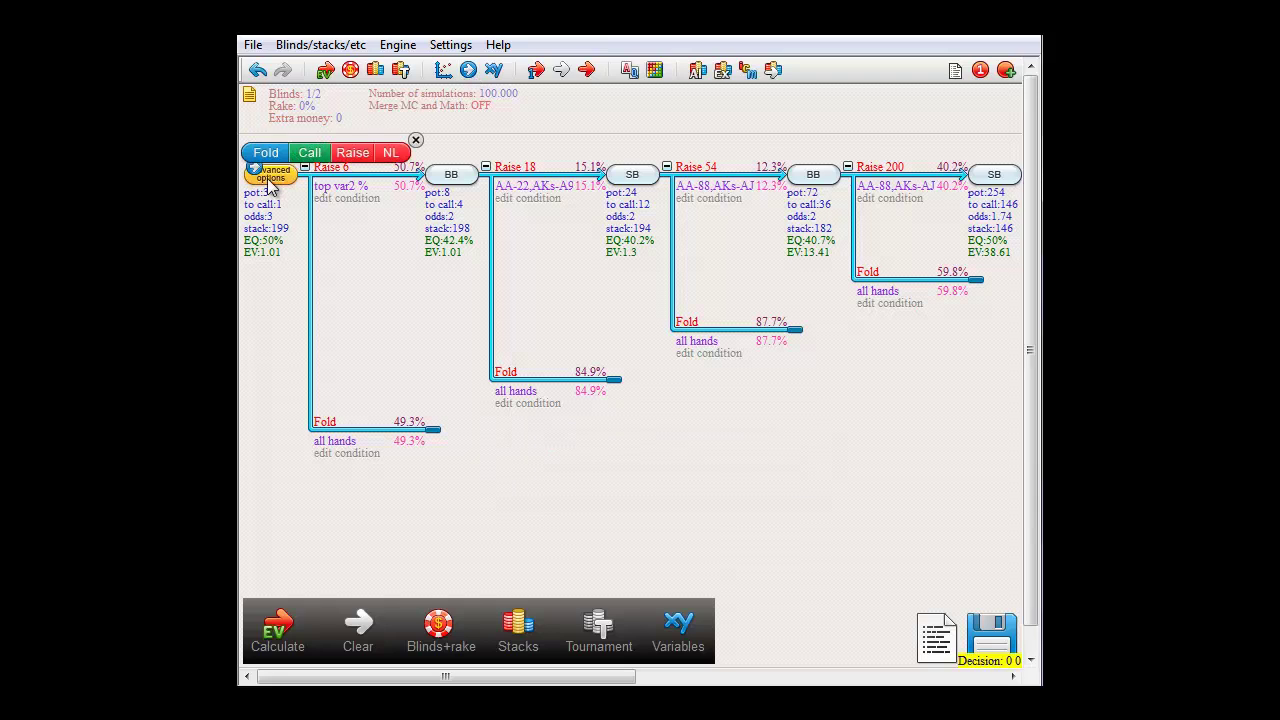
left_click(443, 70)
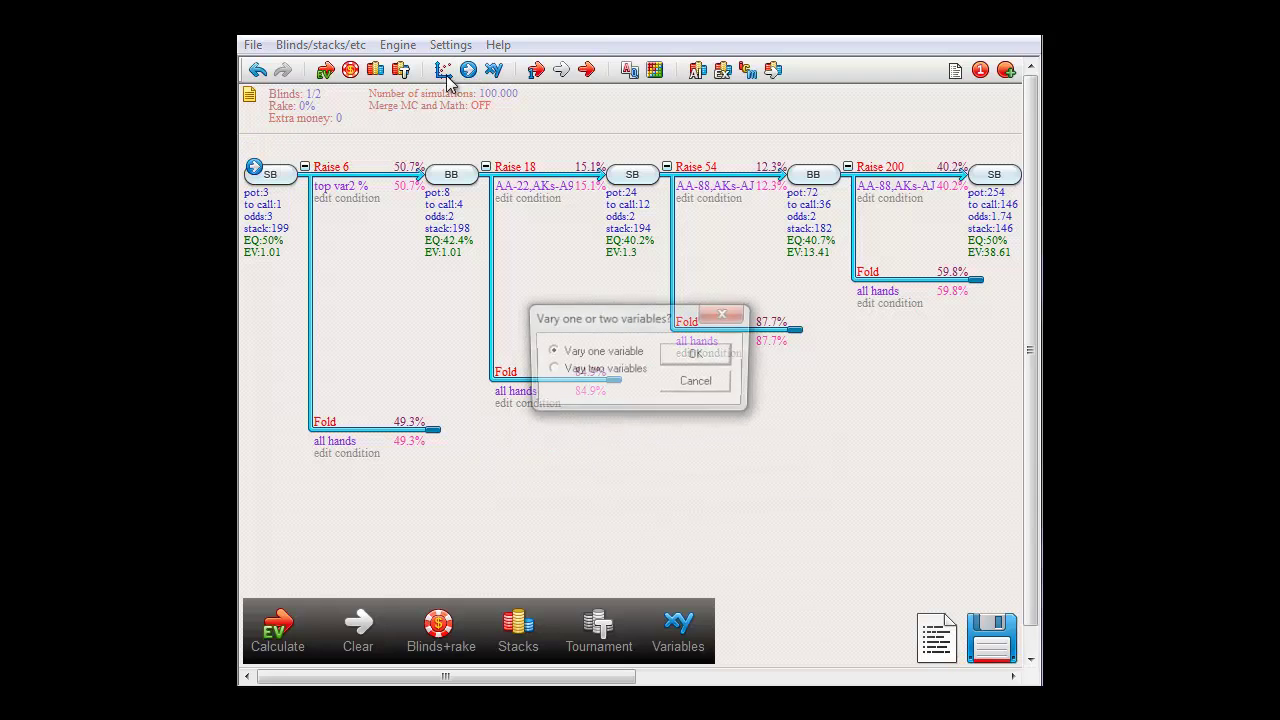
left_click(697, 355)
left_click(484, 352)
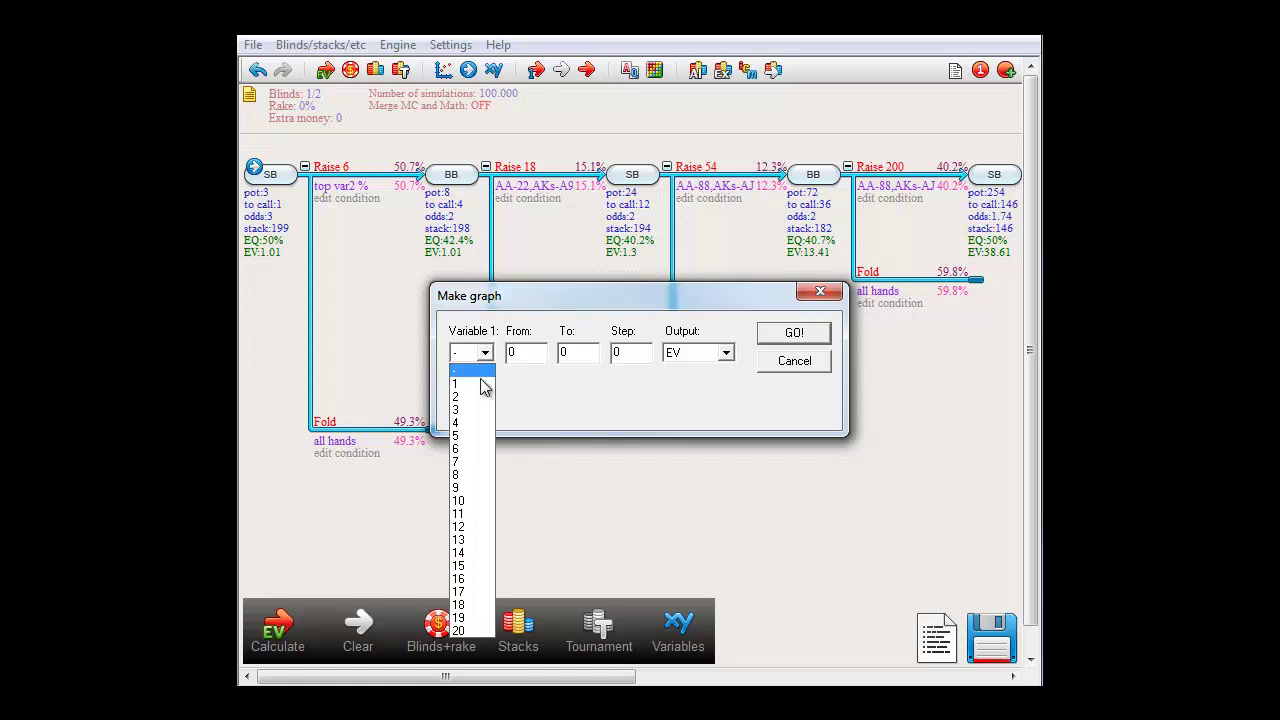
left_click(466, 398)
key("Tab")
key("Tab")
type("1")
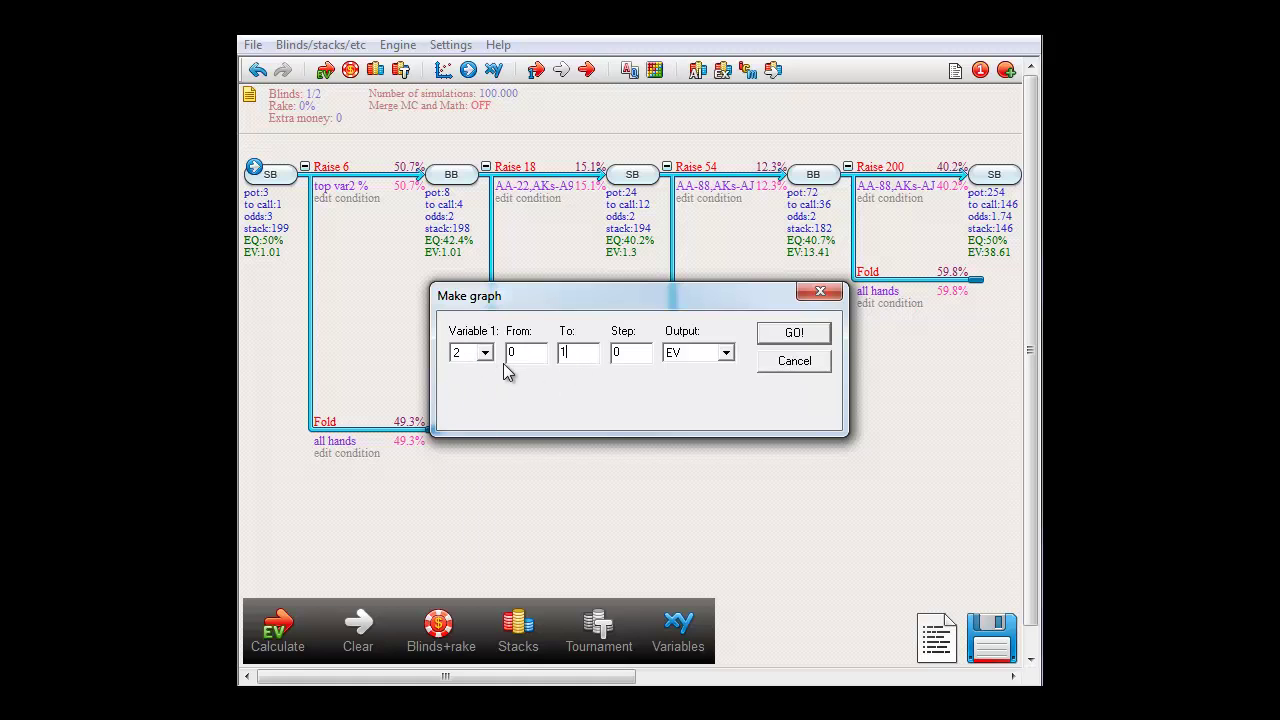
type("00")
type("25")
key("Return")
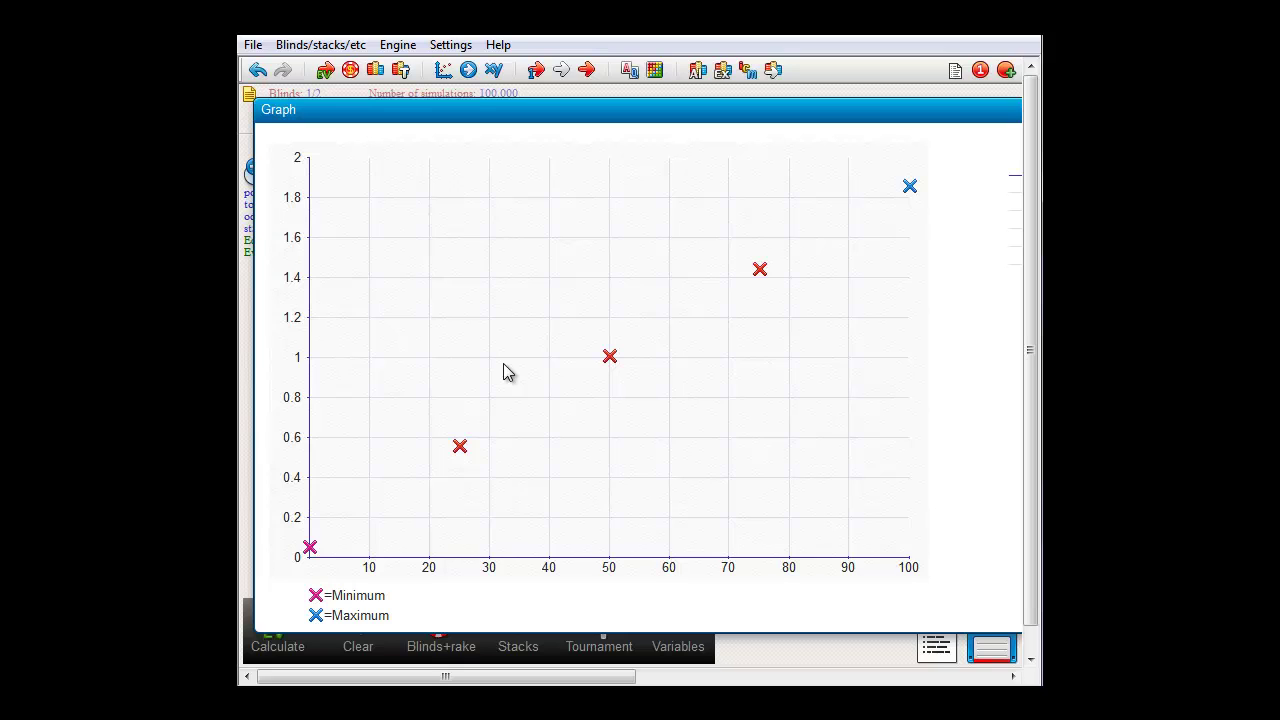
left_click(503, 370)
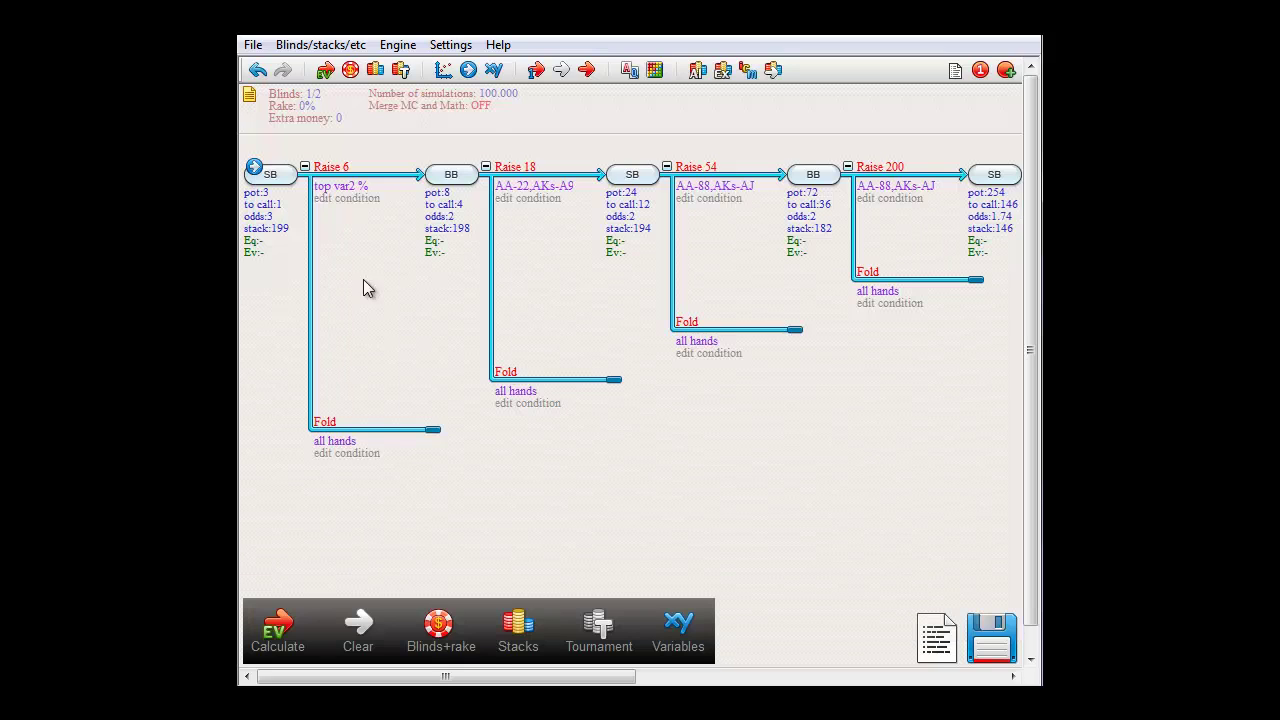
Open the Raise 6 range and change its variable setting in the Variable nr dialog for manual editing.
left_click(350, 197)
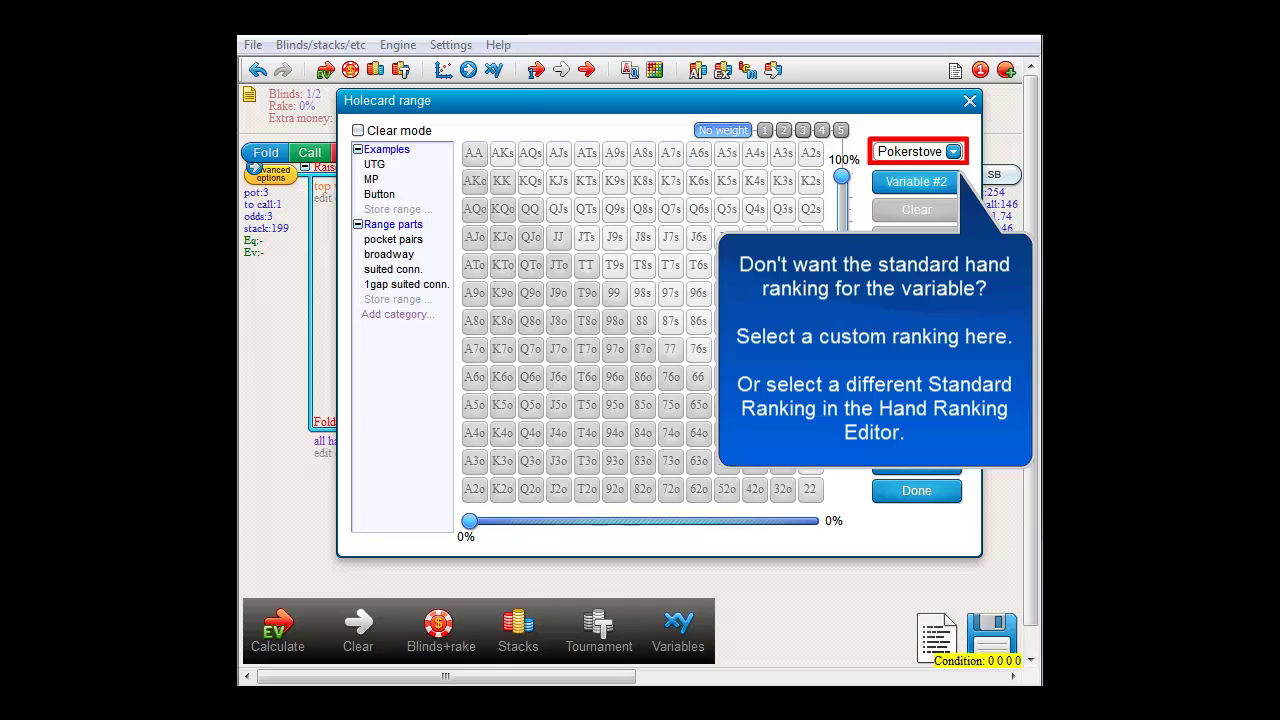
left_click(907, 152)
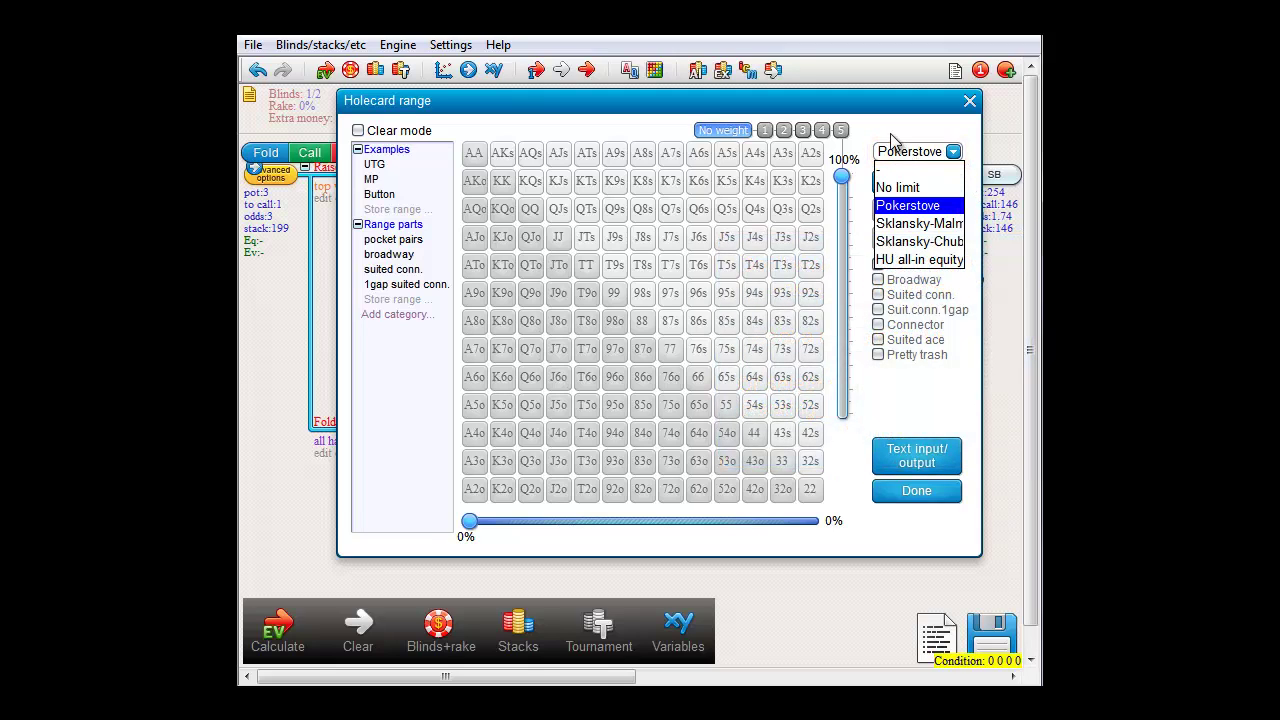
left_click(895, 150)
left_click(914, 187)
left_click(900, 224)
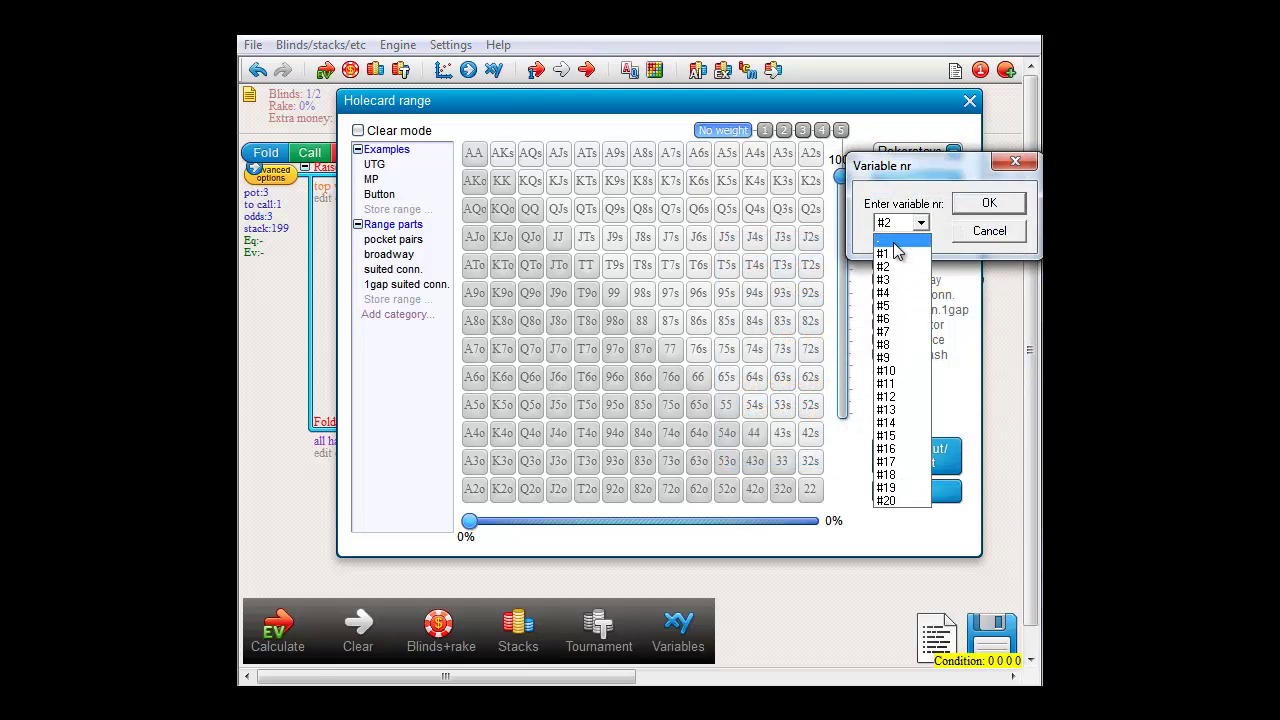
left_click(897, 253)
left_click(987, 204)
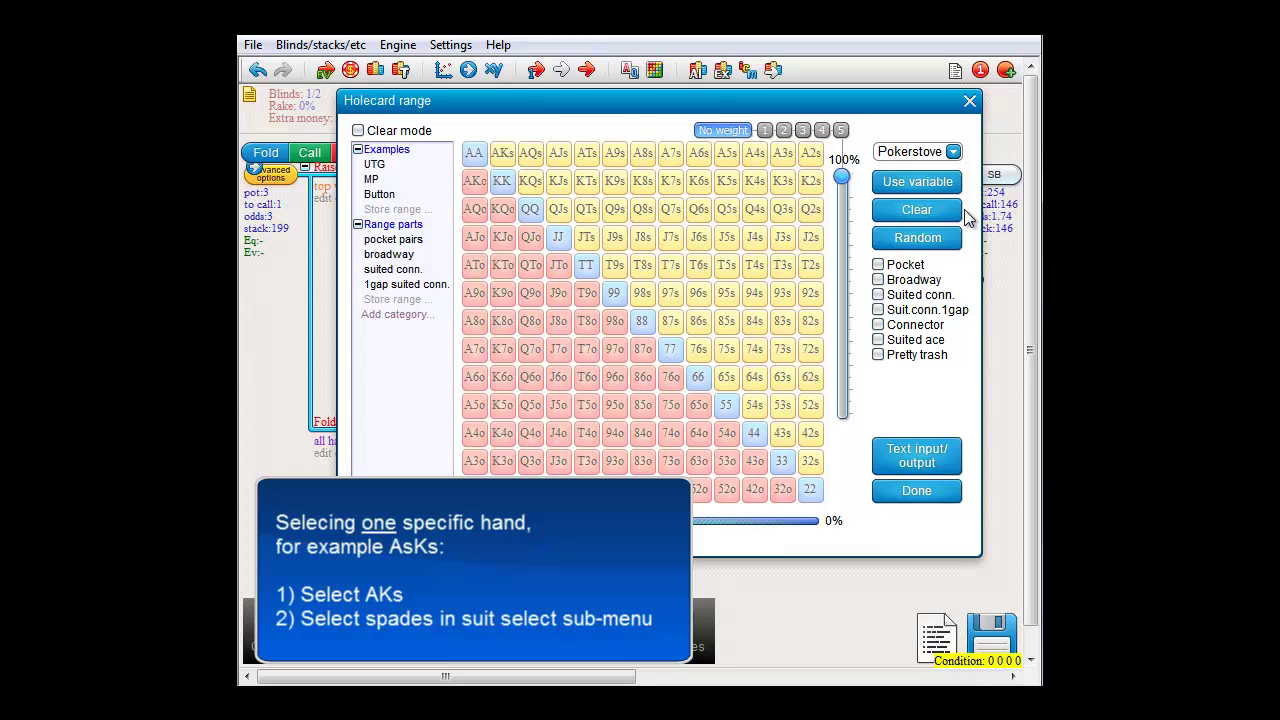
Add AKs, AKo and AQo, set the ranking to '-', and widen the range to 25.79%.
left_click(504, 158)
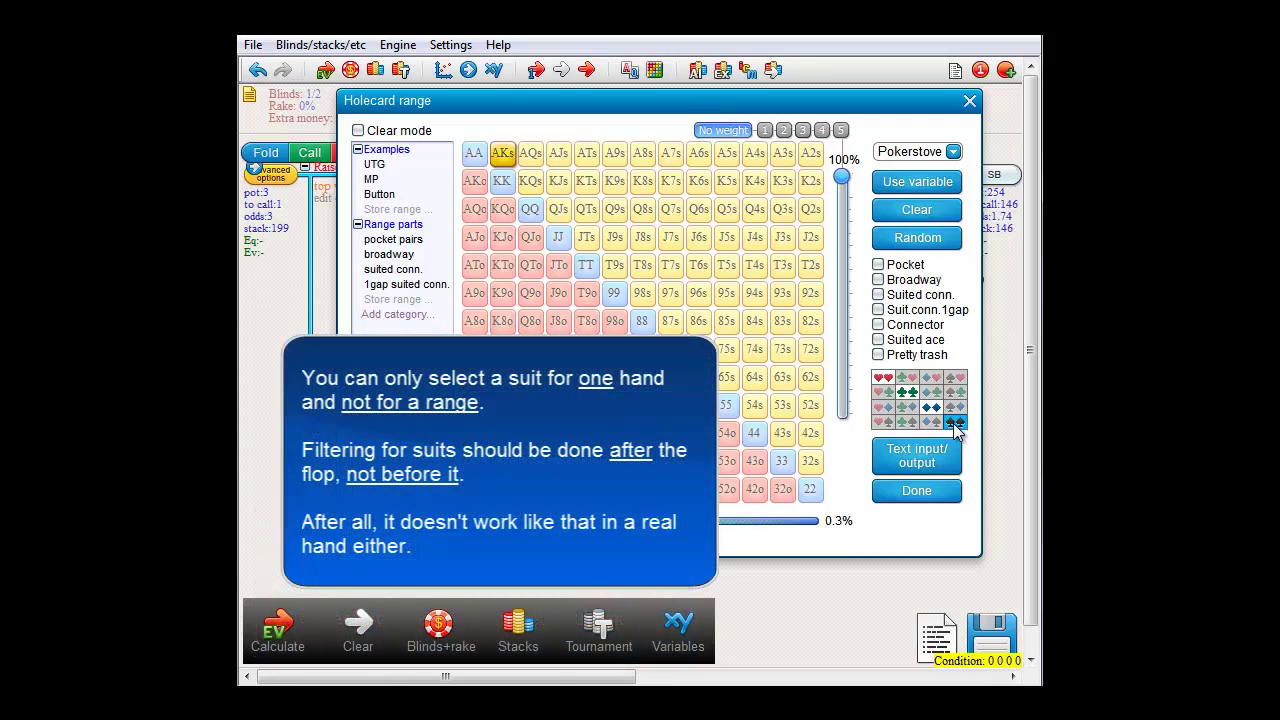
left_click(478, 188)
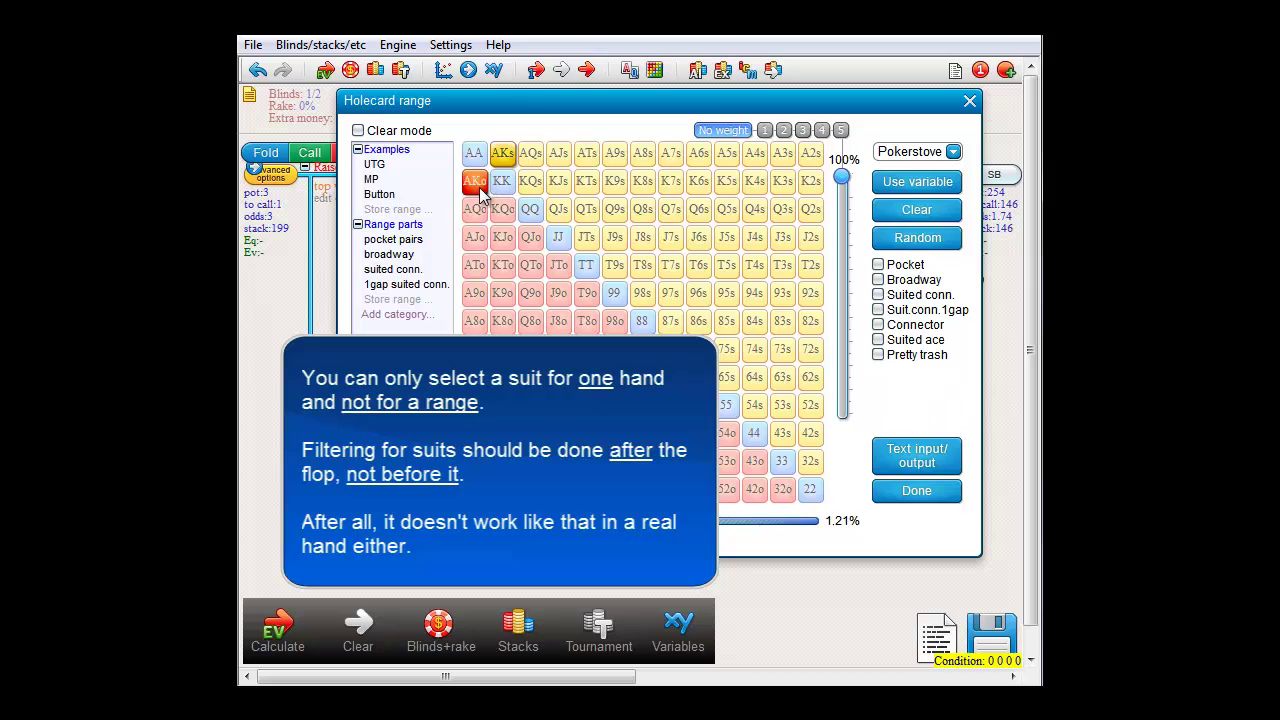
left_click(476, 209)
left_click(912, 152)
left_click(900, 166)
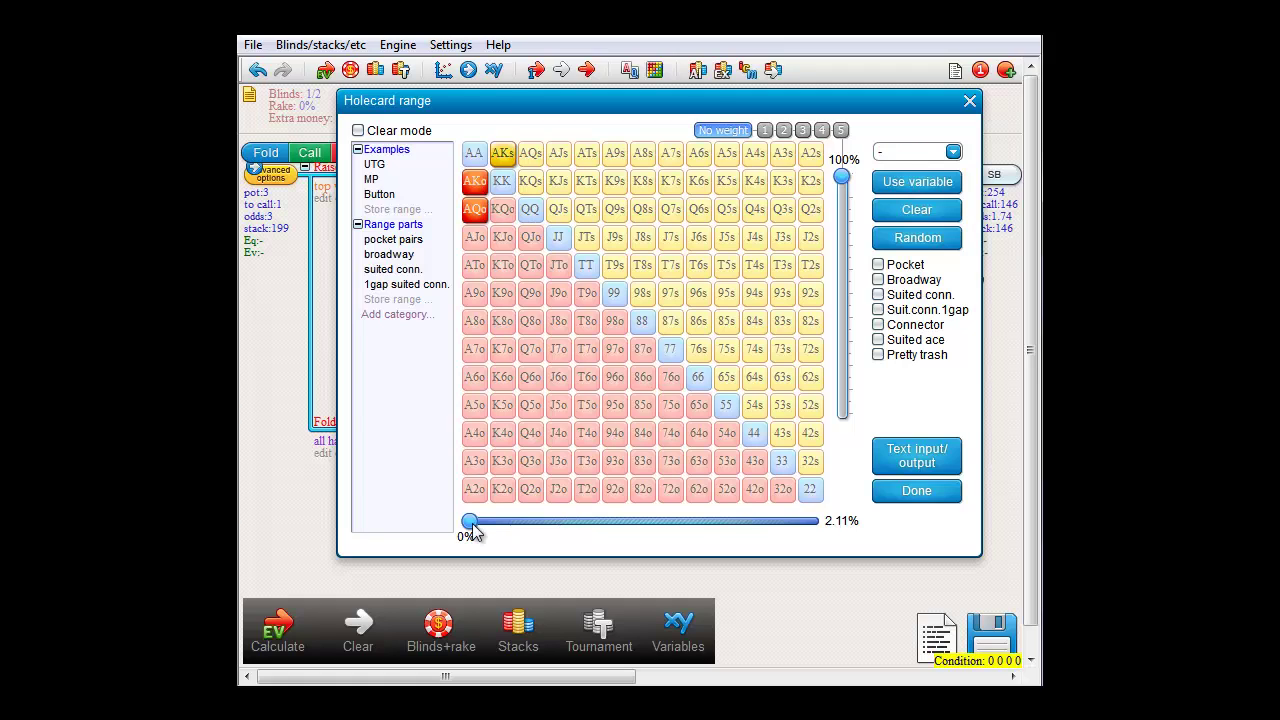
left_click_drag(470, 522, 554, 522)
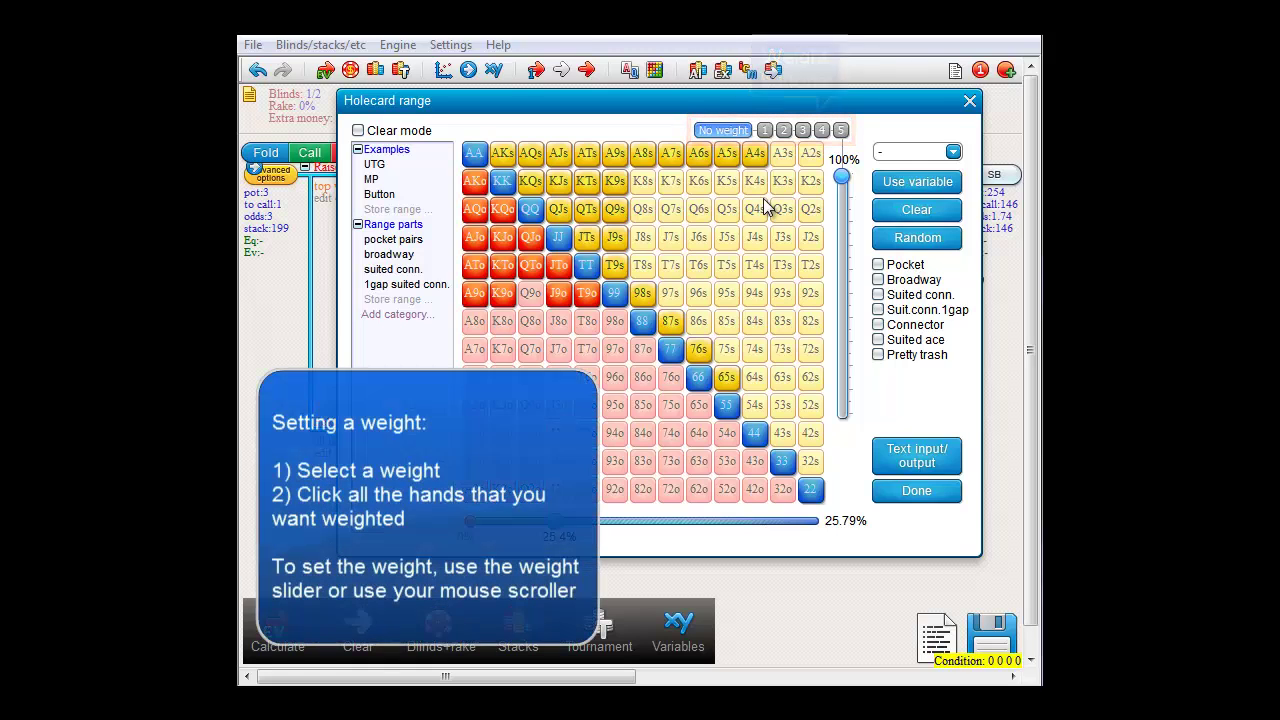
Put 65s, 76s, 87s, 98s and T9s in a 40%-weighted group and apply the Raise 6 range.
left_click(765, 130)
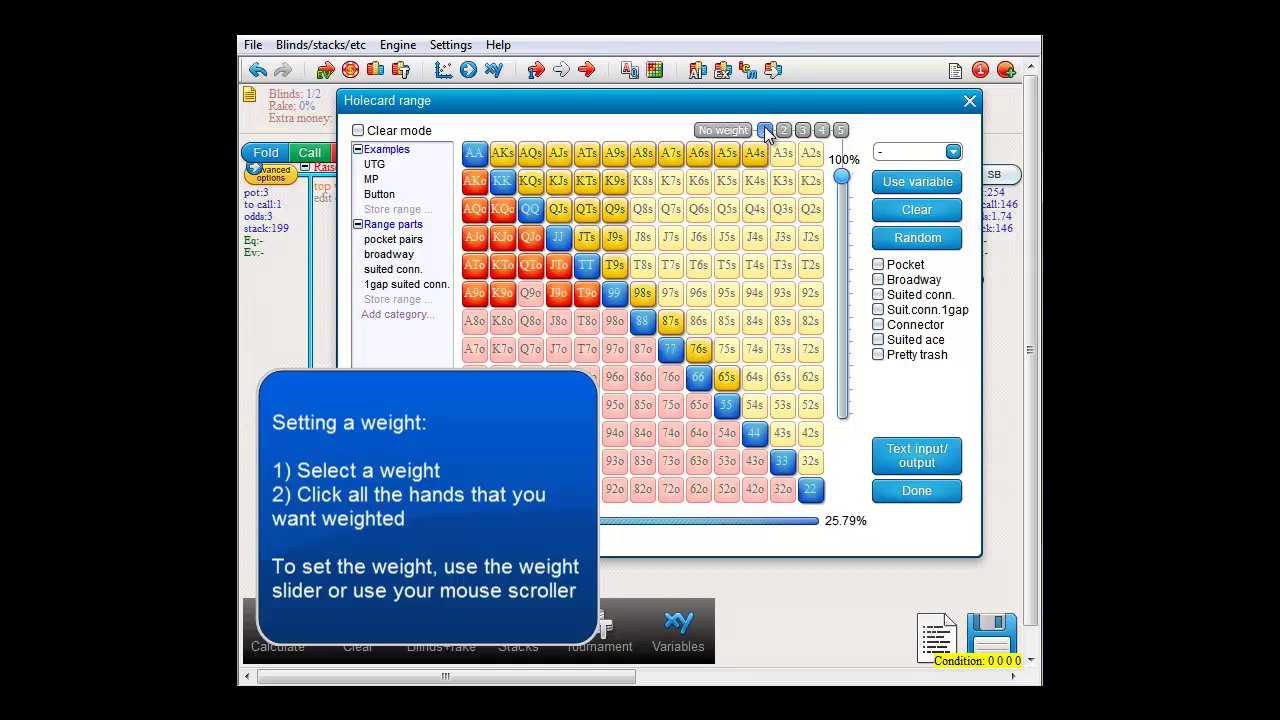
left_click(726, 377)
left_click(698, 349)
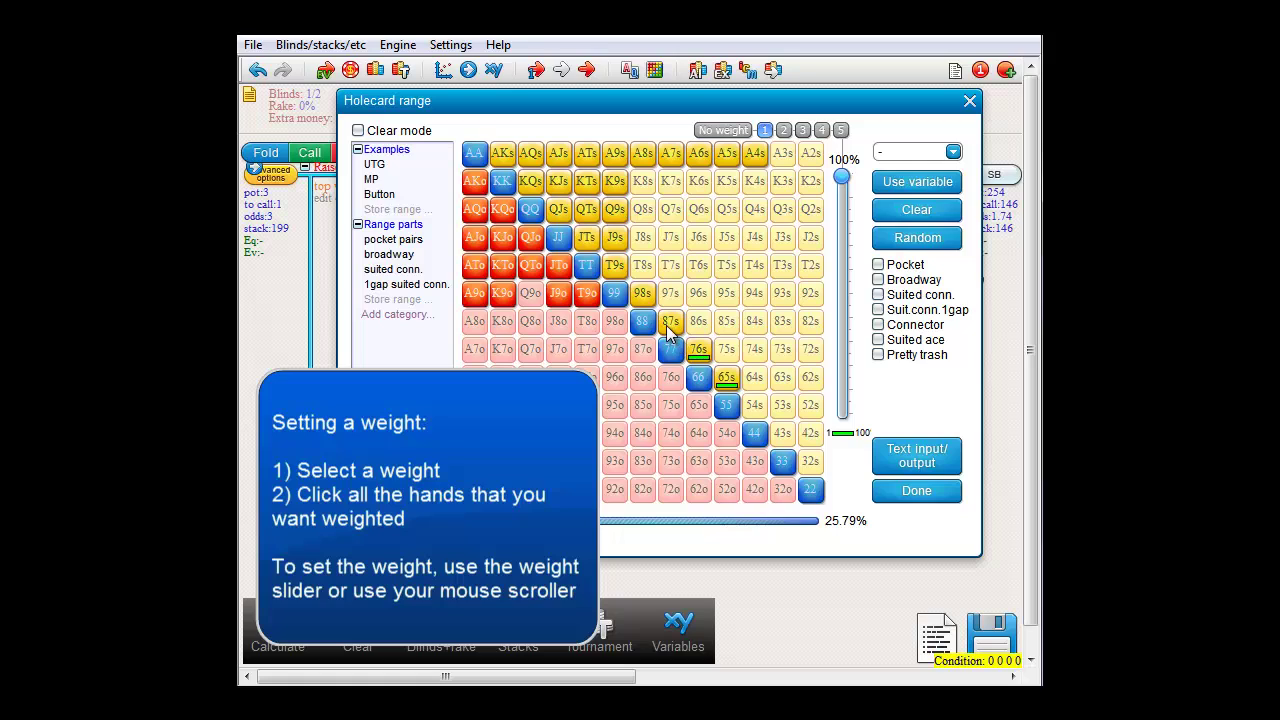
left_click(668, 330)
left_click(642, 295)
left_click(614, 268)
left_click_drag(842, 177, 843, 272)
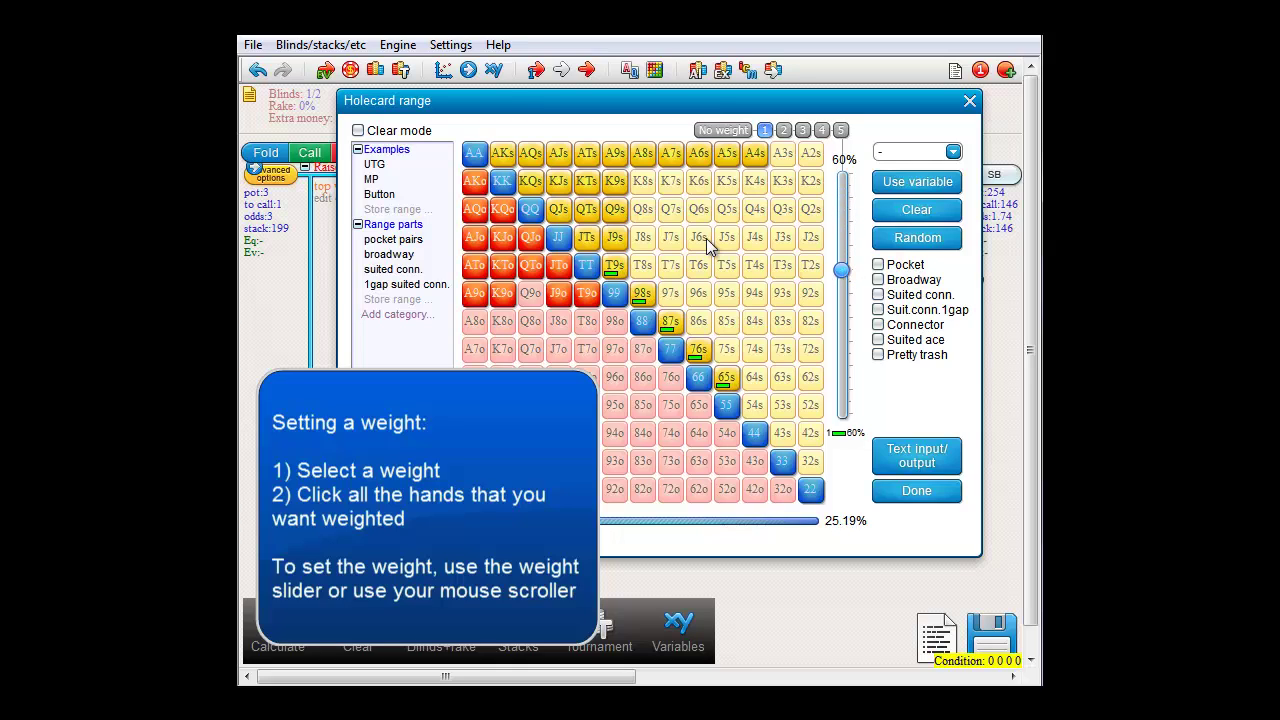
scroll(707, 238, "down", 4)
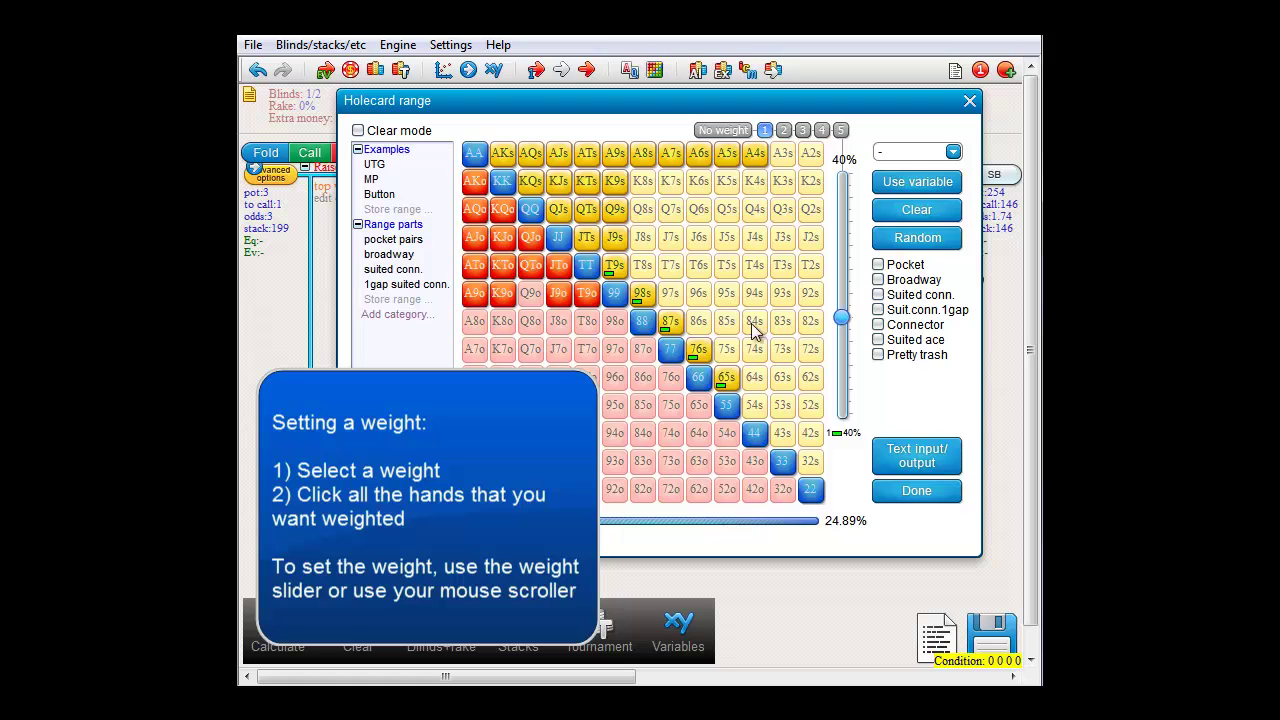
left_click(900, 491)
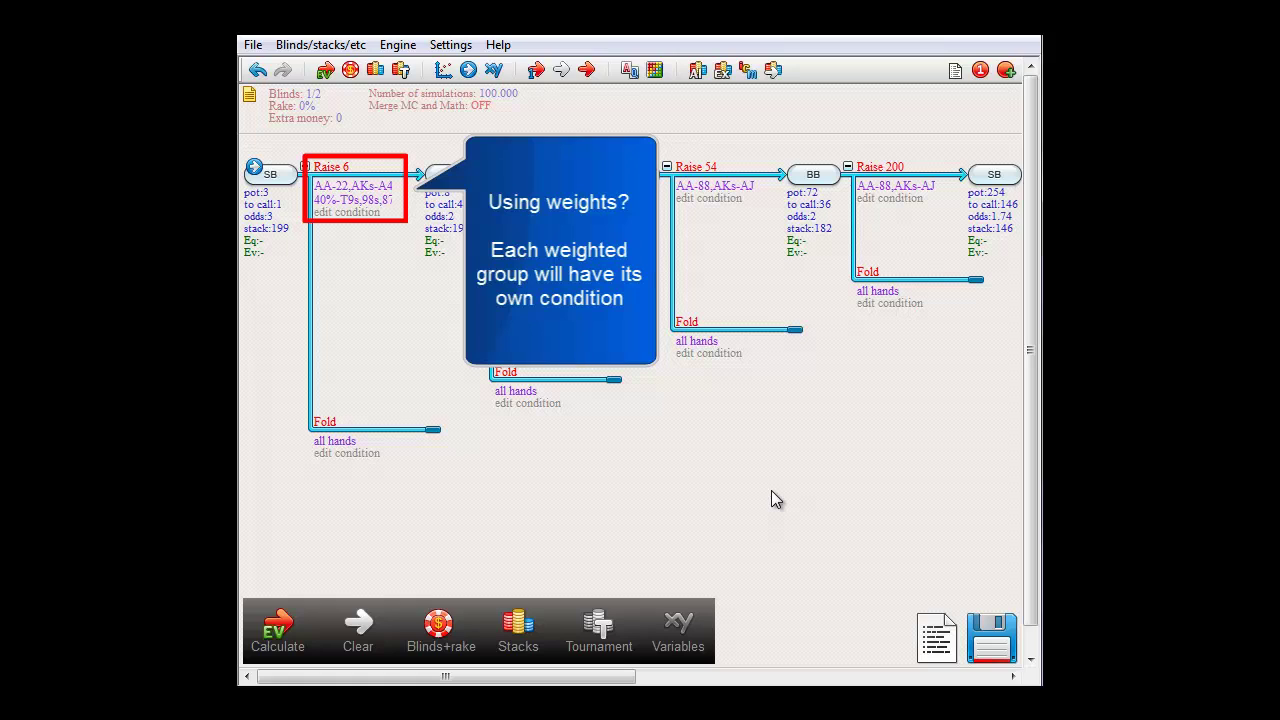
Change the connector group's weight from 40% to 55%, then reopen the Raise 6 range with Clear mode on.
mouse_move(372, 195)
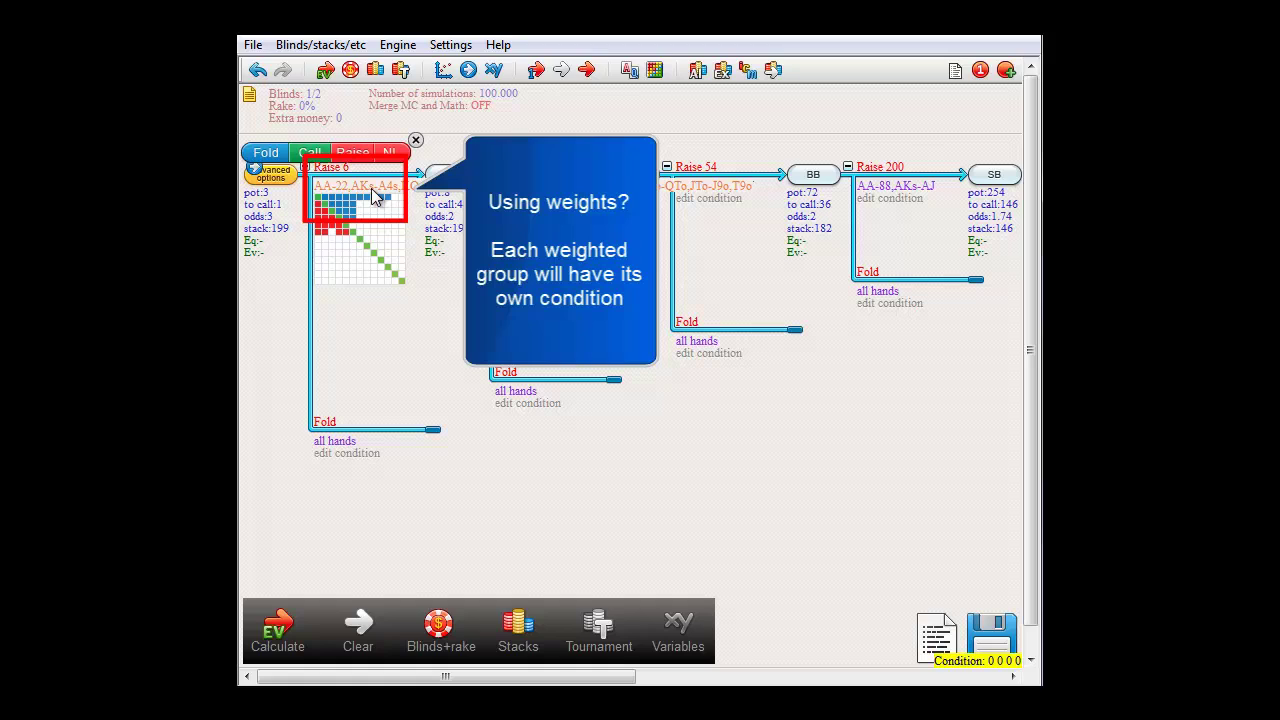
scroll(375, 205, "down", 1)
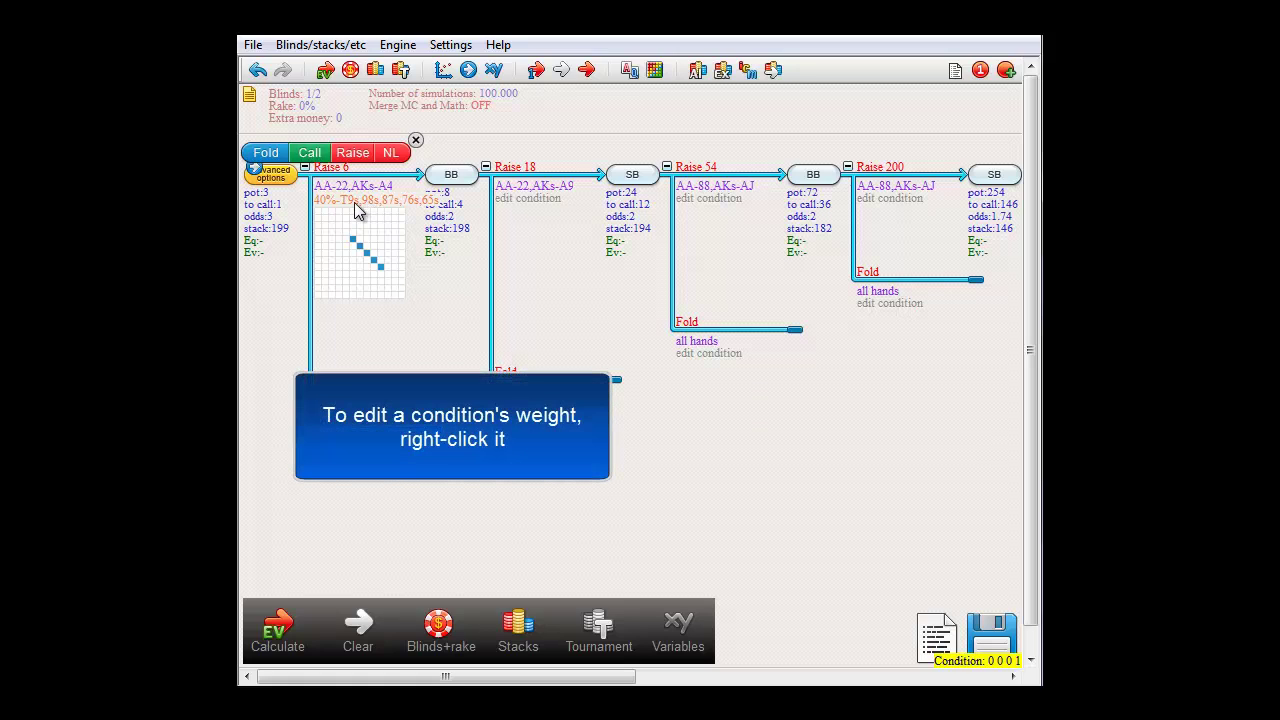
right_click(354, 202)
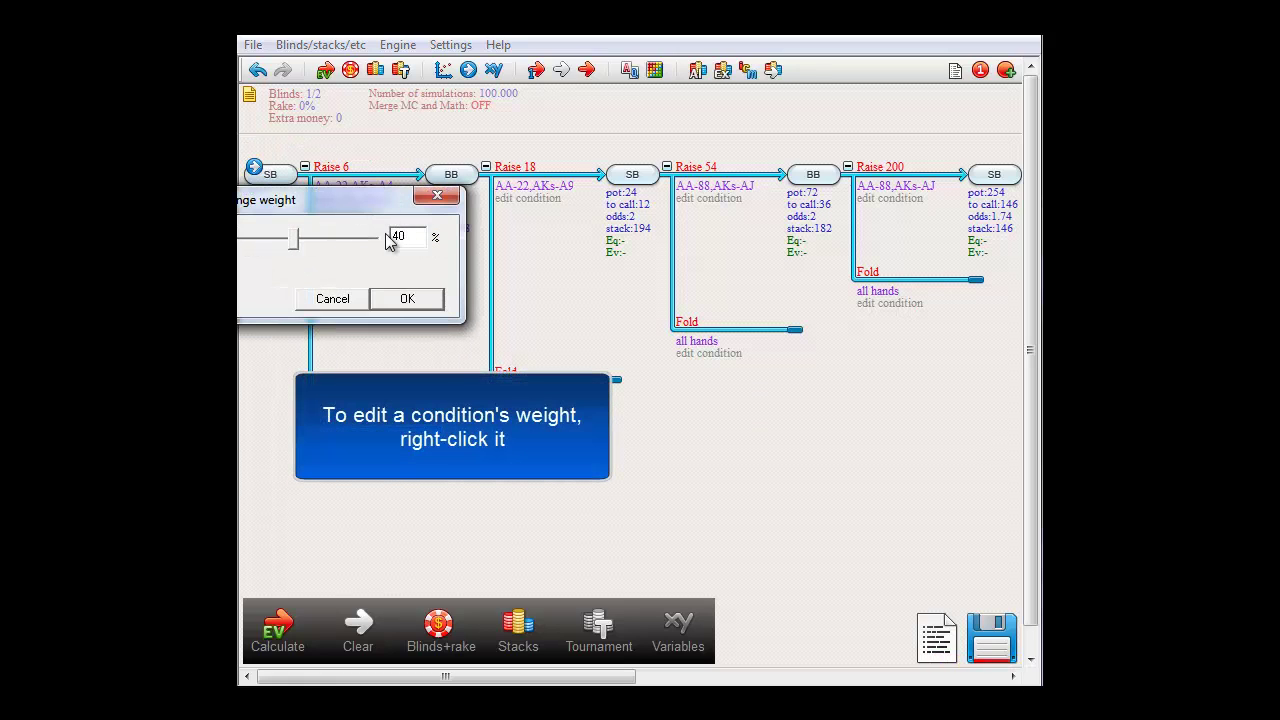
key("BackSpace")
key("BackSpace")
type("55")
key("Return")
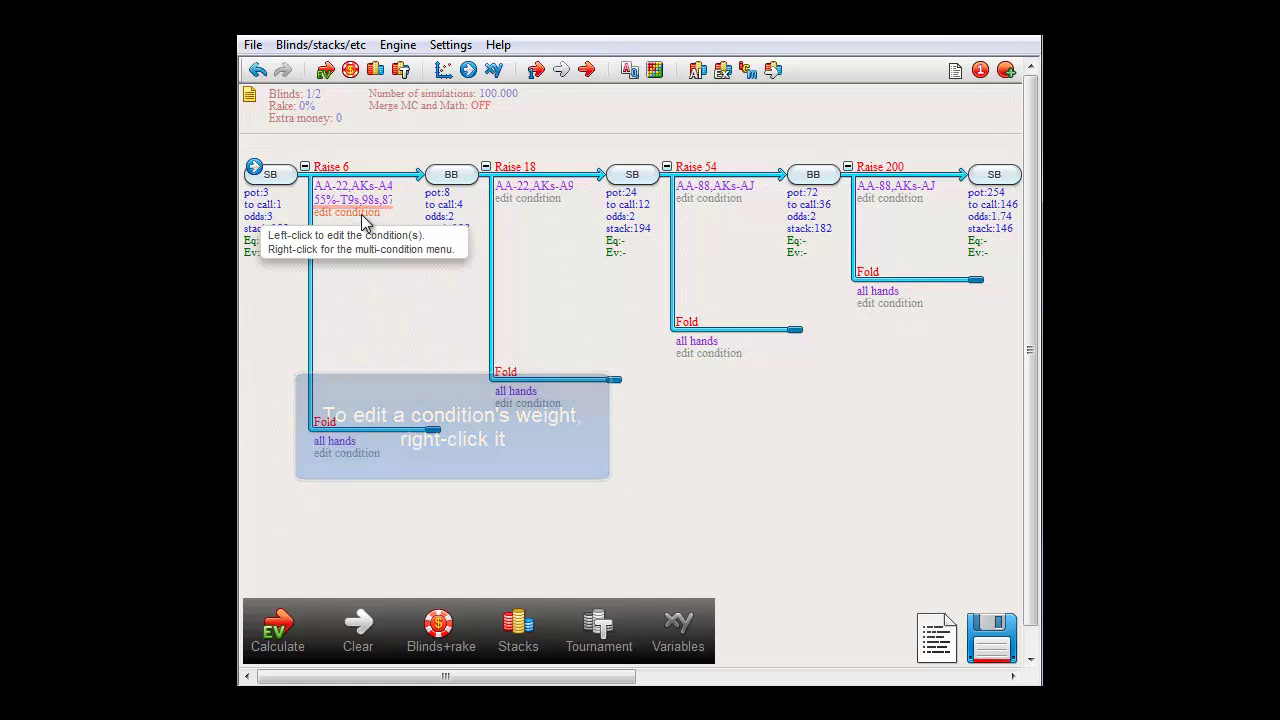
left_click(363, 222)
left_click(357, 130)
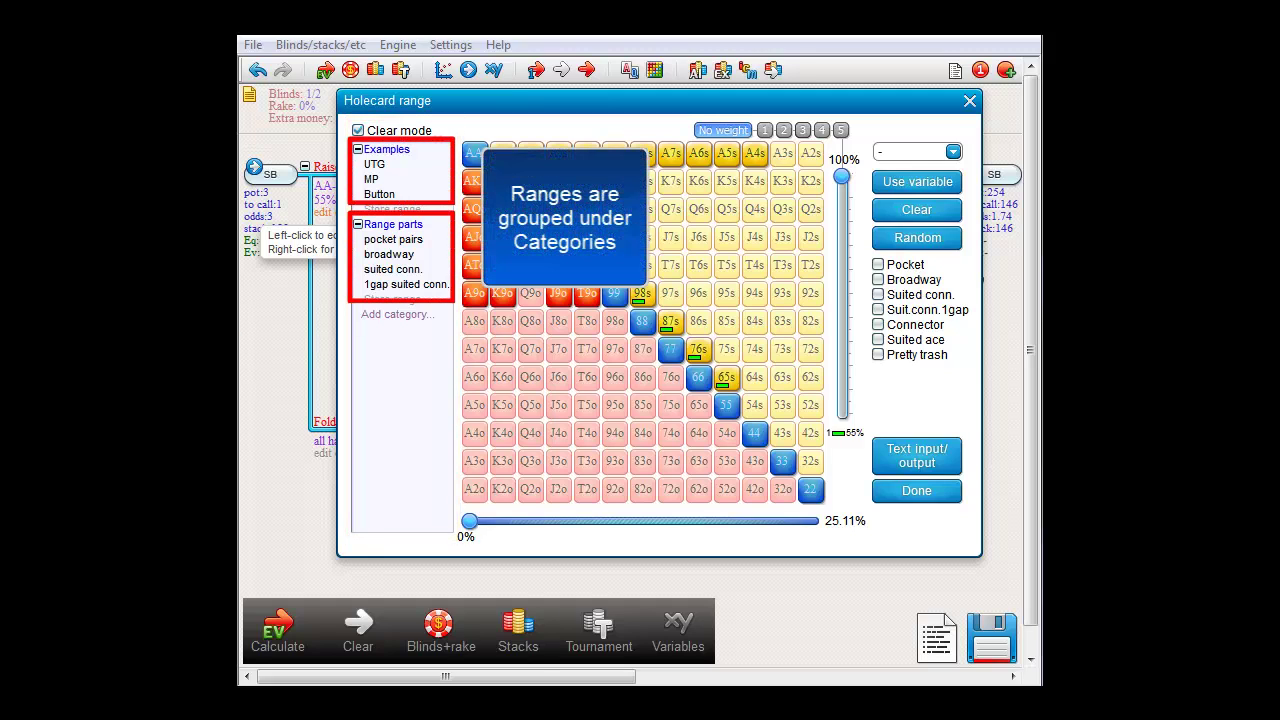
Create a new range category named NewCategory.
left_click(416, 322)
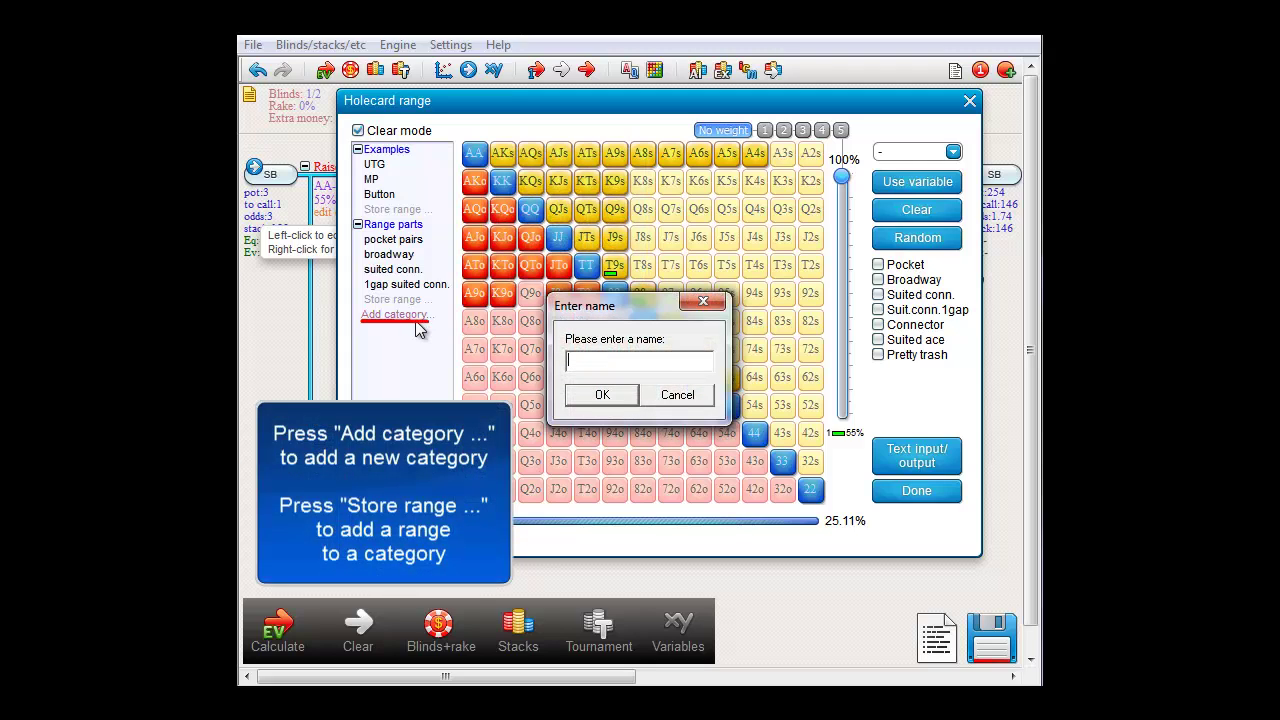
type("NewCategory")
key("Return")
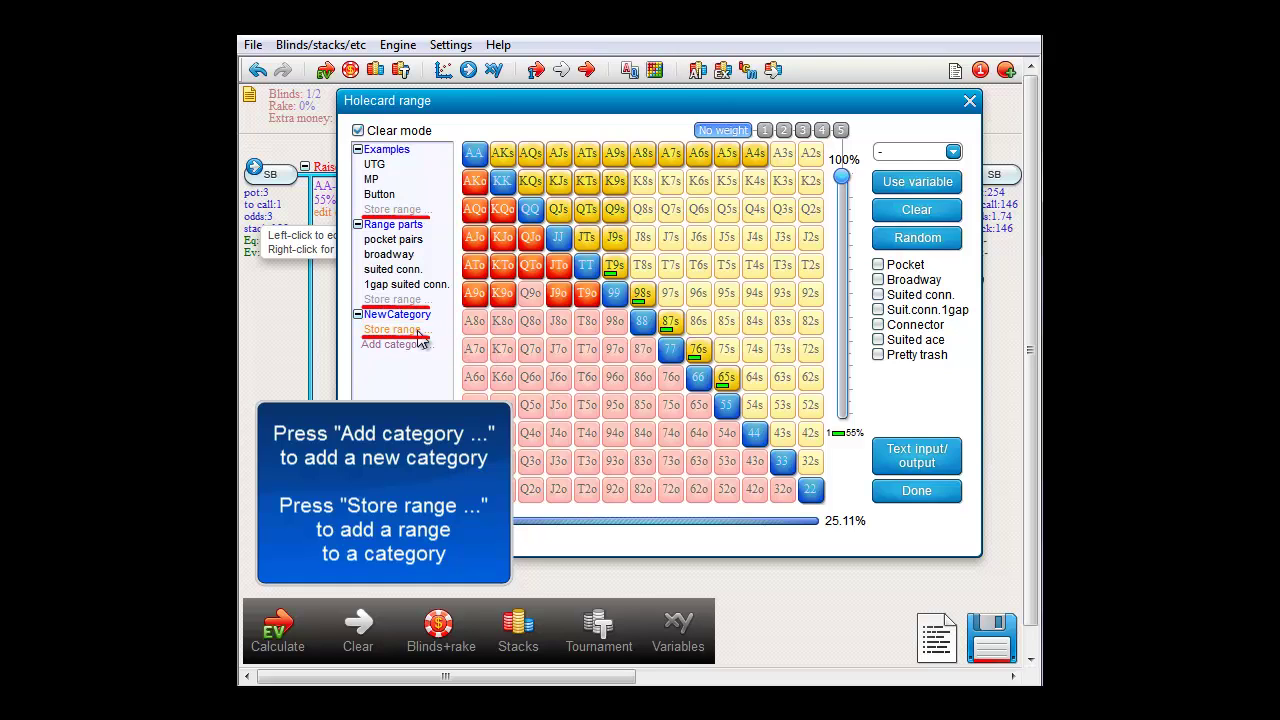
Store the current weighted range under NewCategory as MyRange.
left_click(418, 333)
type("MyRange")
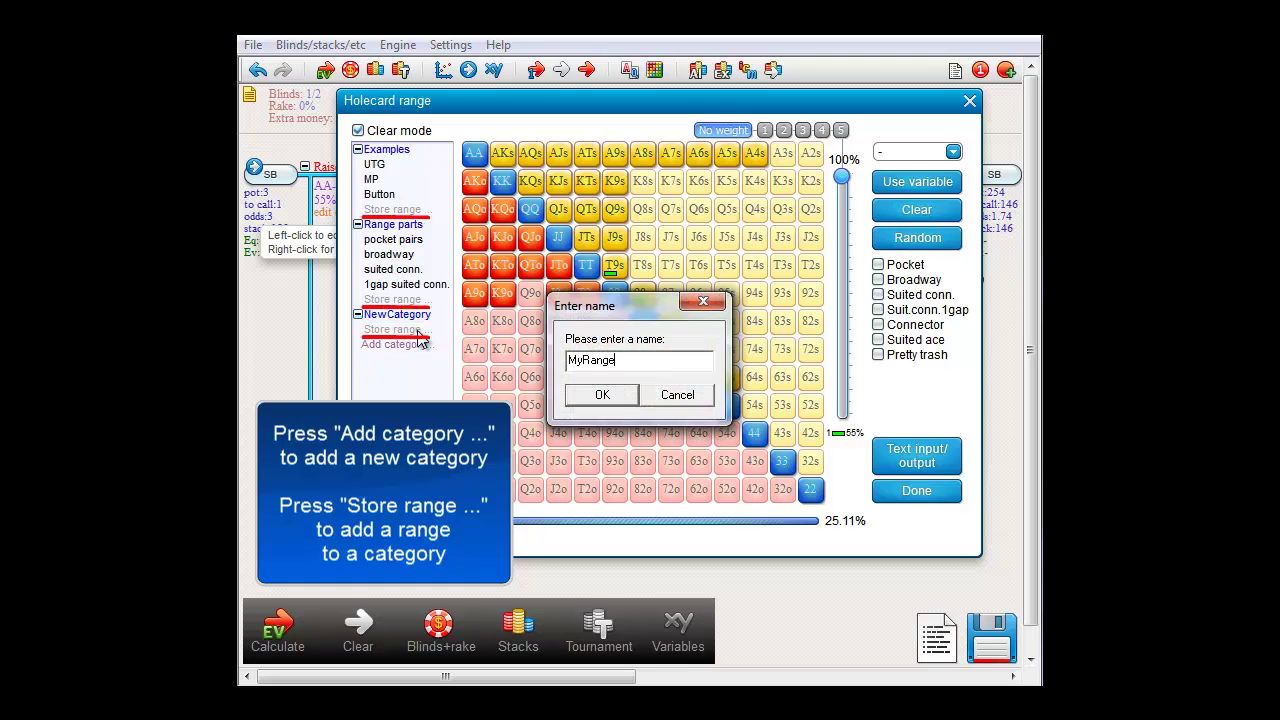
key("Return")
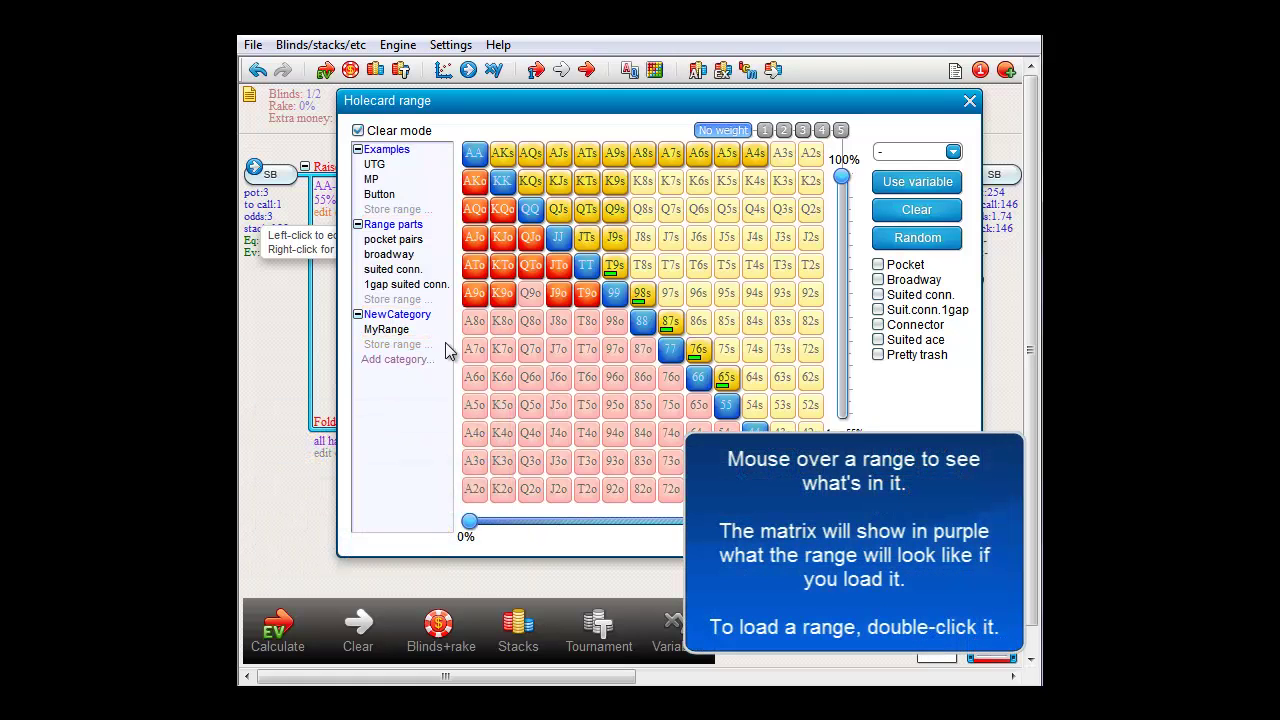
mouse_move(382, 183)
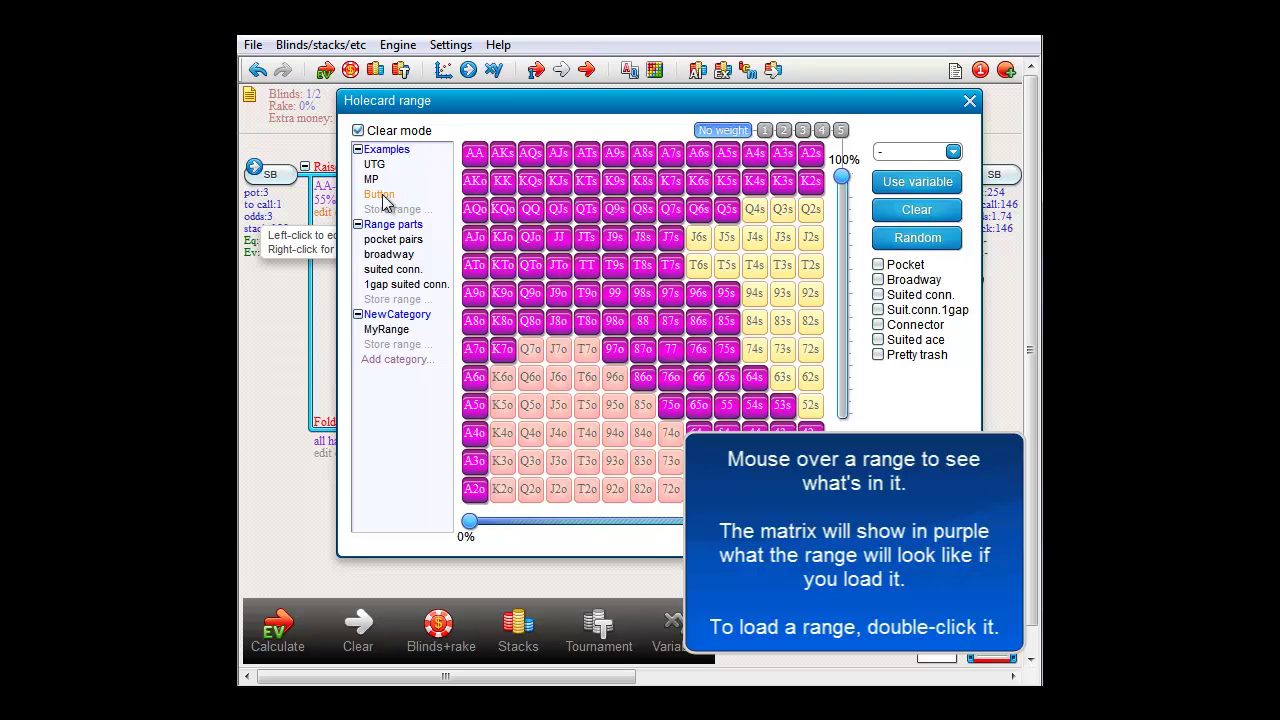
Load the Button example range, move pocket pairs below 1gap suited conn., and delete NewCategory.
double_click(383, 199)
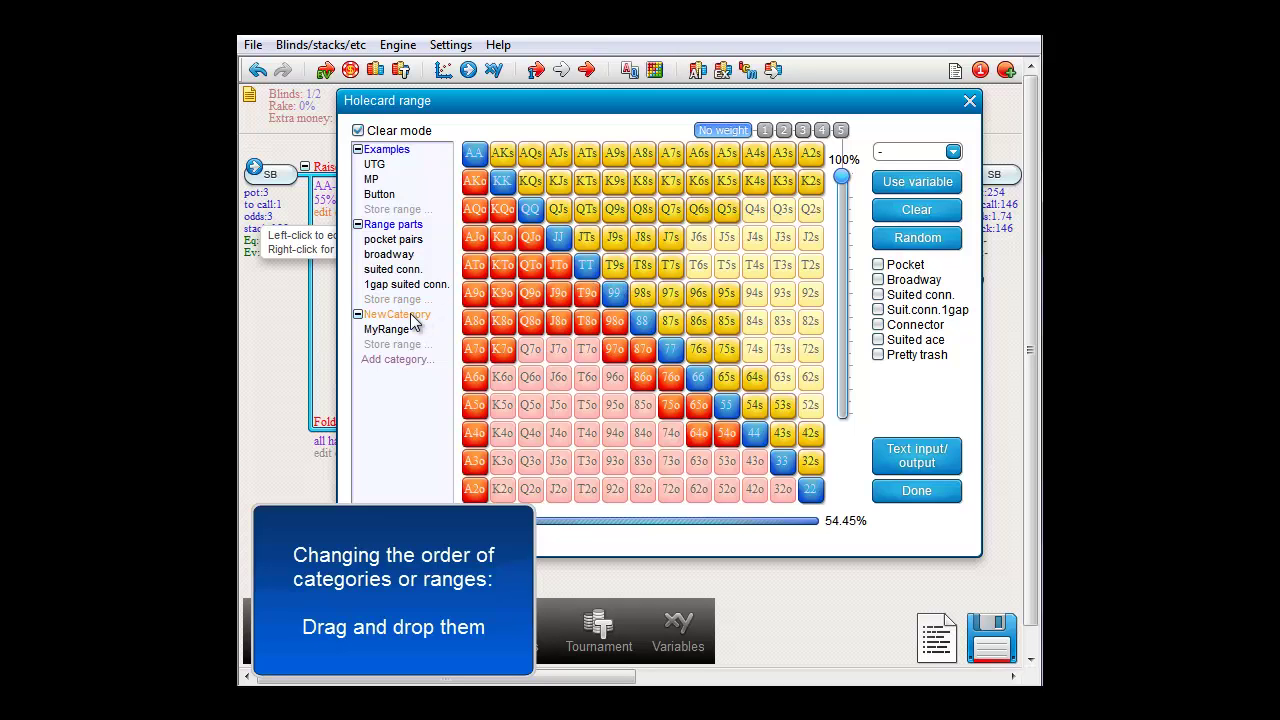
left_click_drag(414, 322, 409, 150)
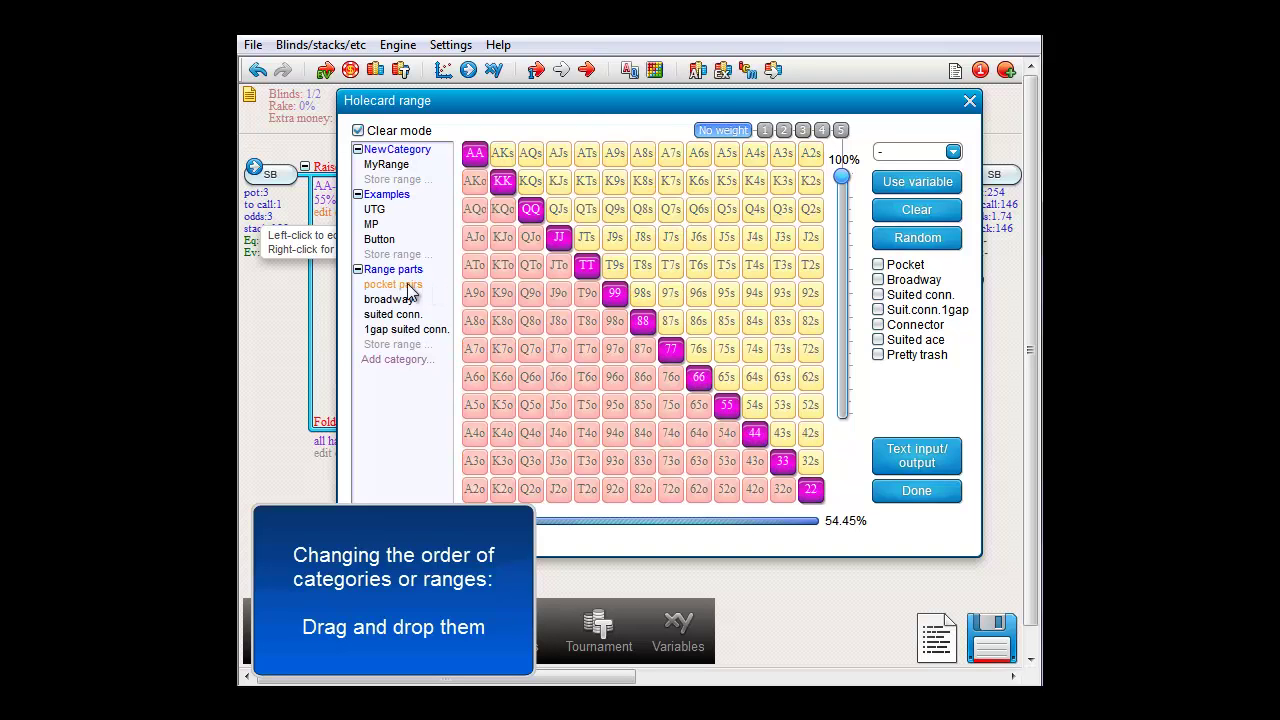
mouse_move(408, 290)
left_mouse_down()
mouse_move(411, 330)
mouse_move(410, 292)
left_mouse_up()
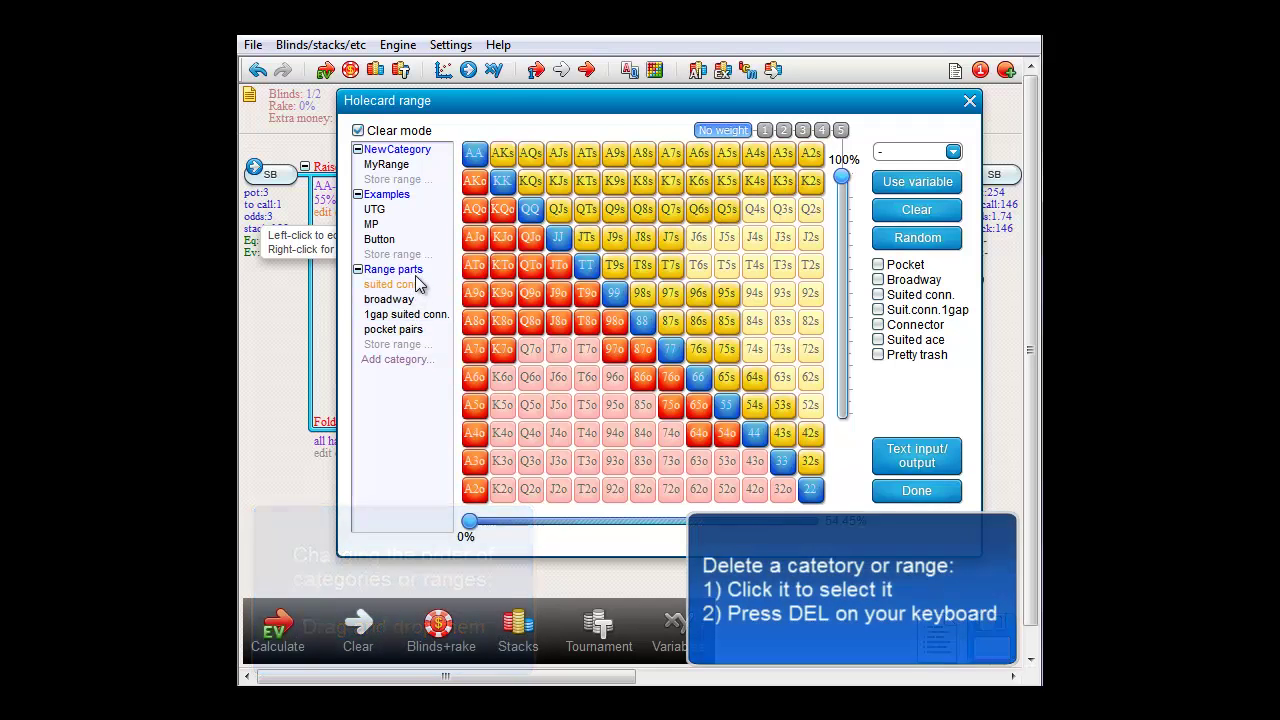
left_click(418, 155)
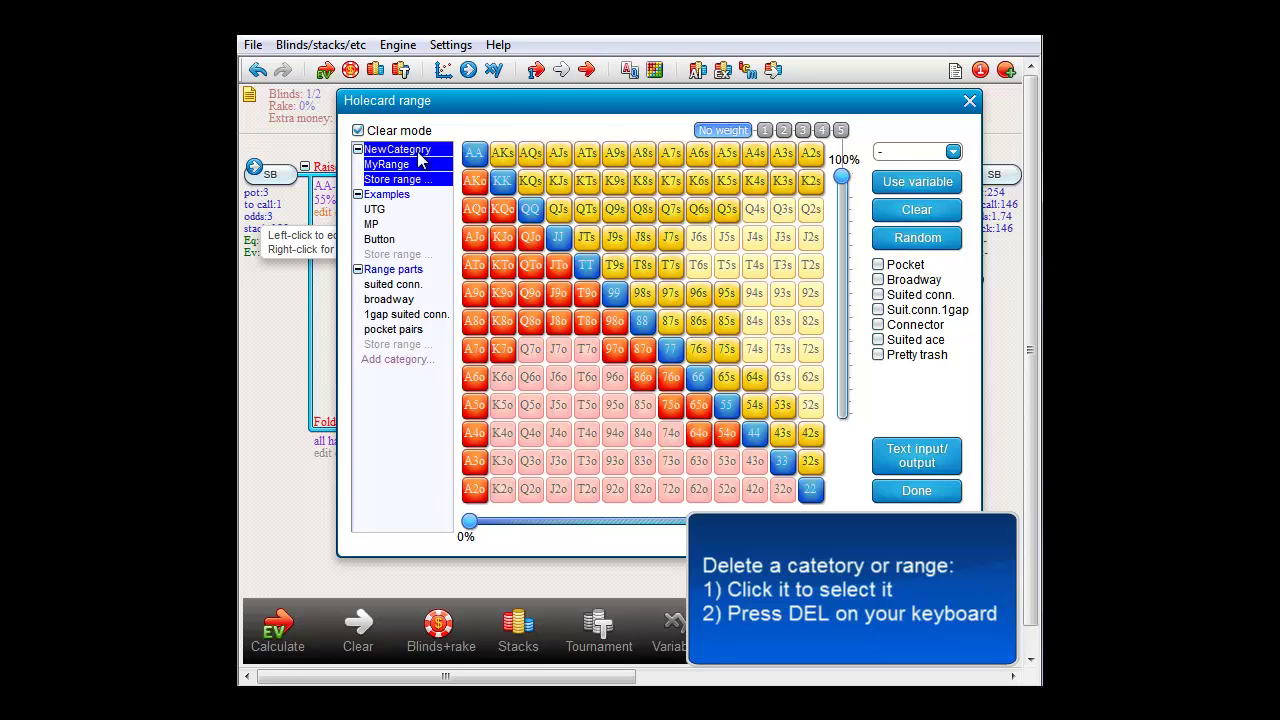
key("Delete")
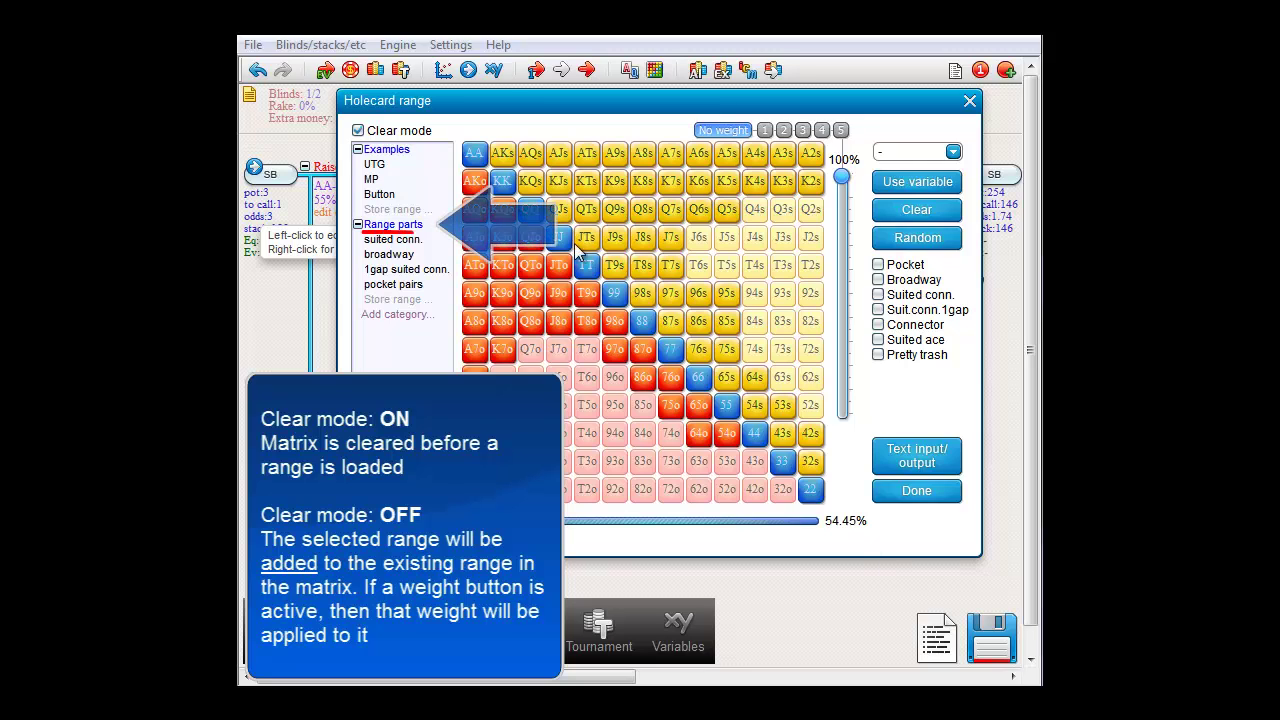
Try the pocket pairs and broadway presets, then clear the holecard matrix.
left_click(410, 284)
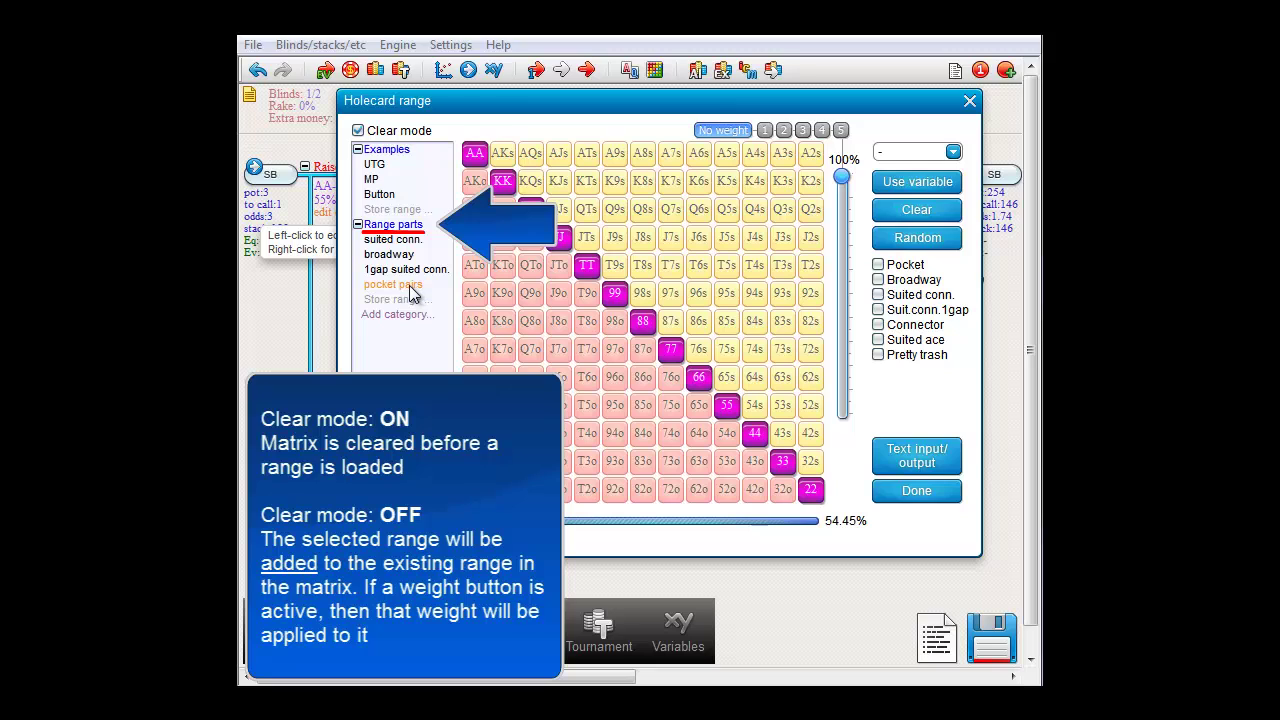
left_click(410, 286)
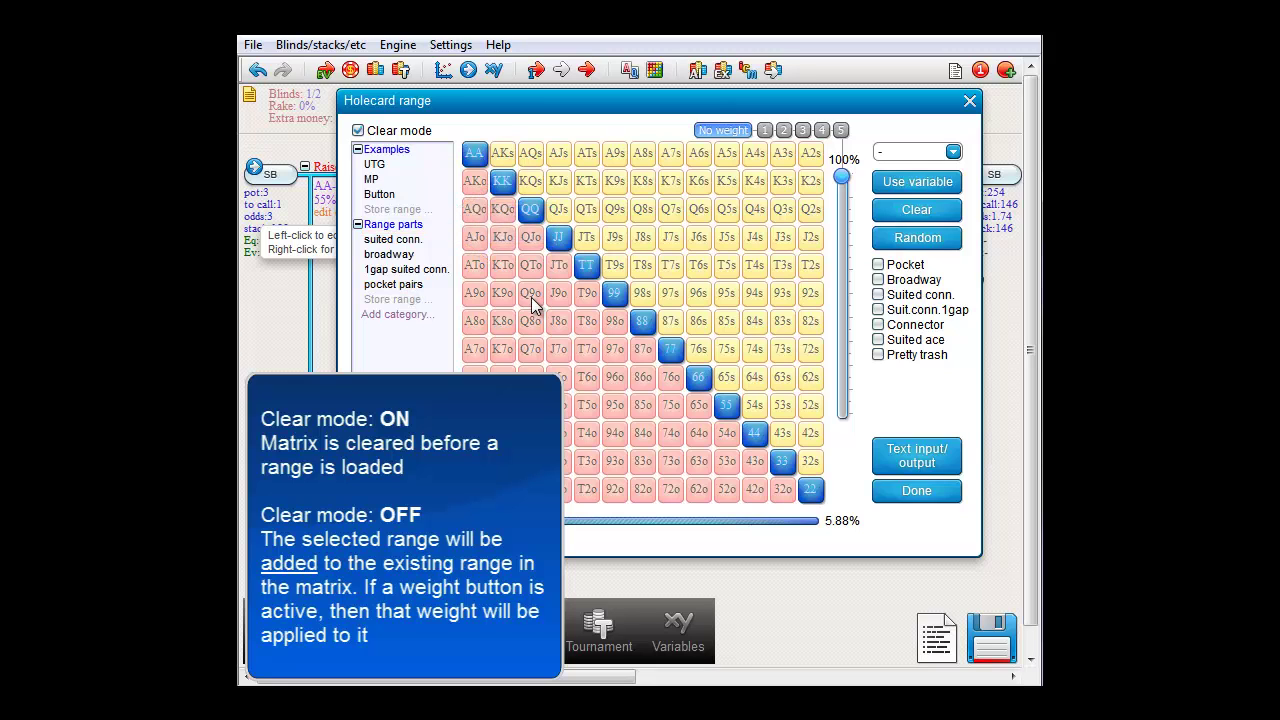
left_click(396, 256)
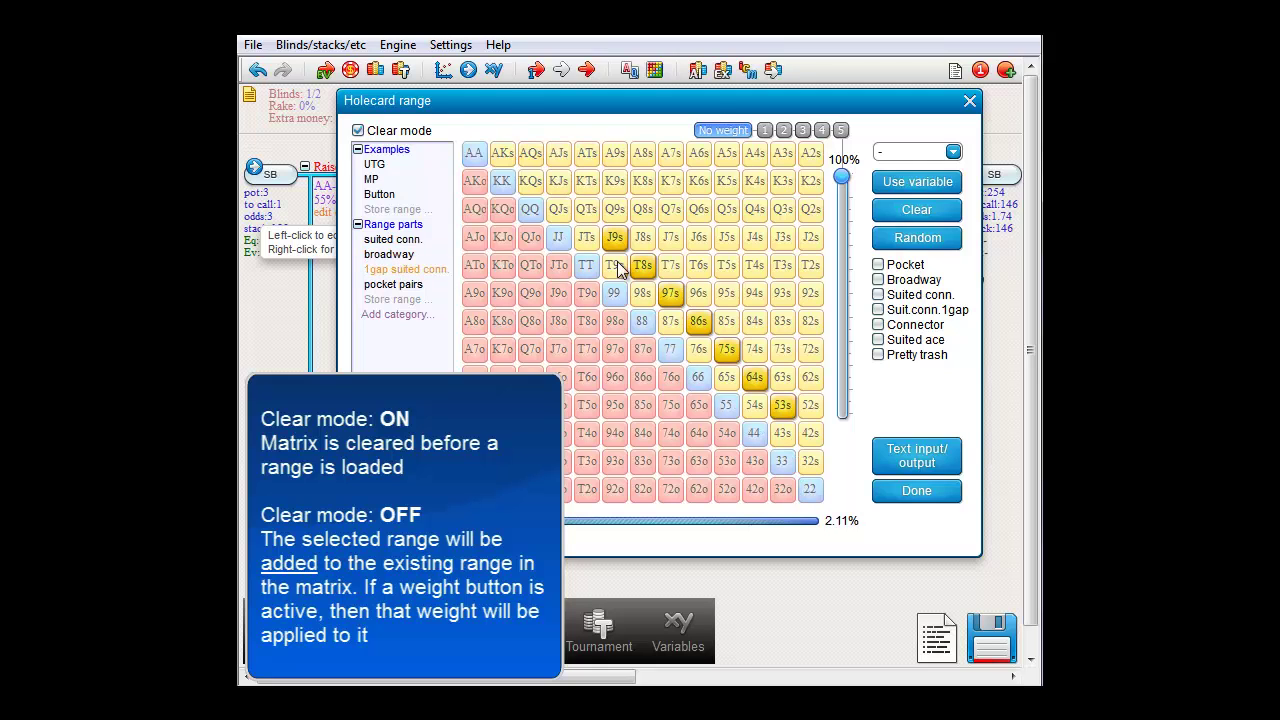
left_click(921, 214)
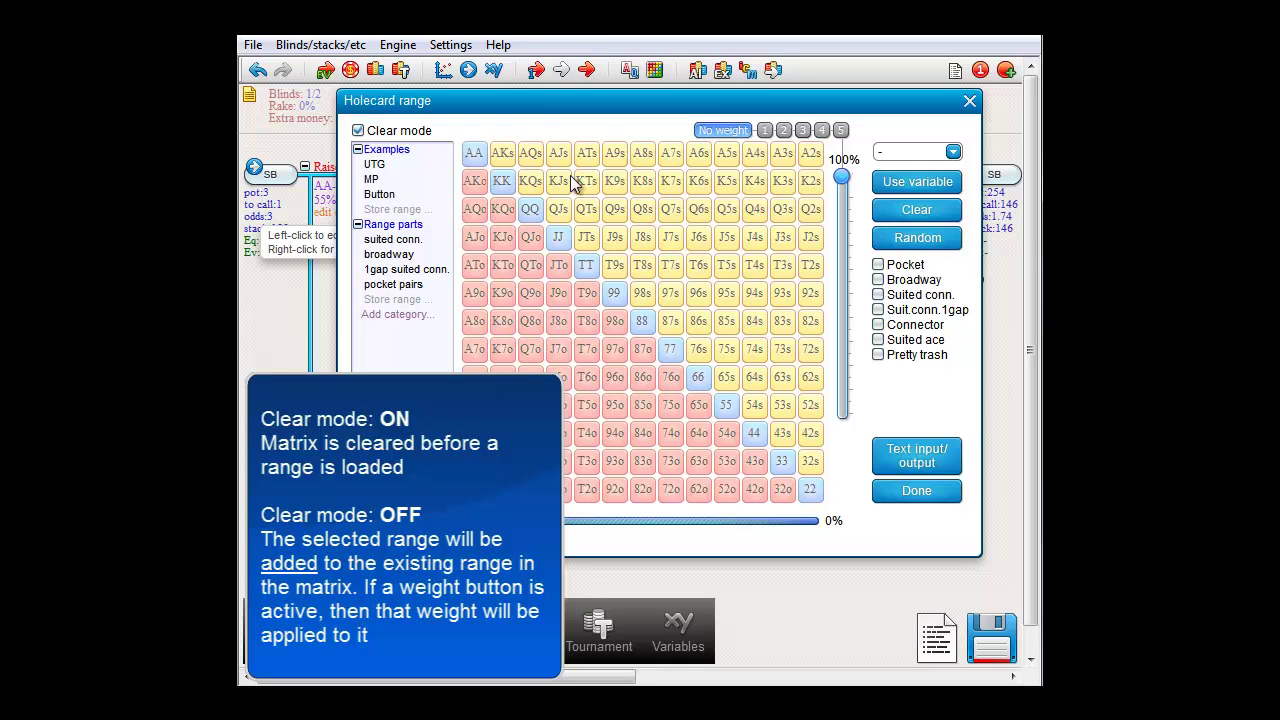
With clear mode off, add pocket pairs, broadway and suited connectors to the range.
left_click(426, 136)
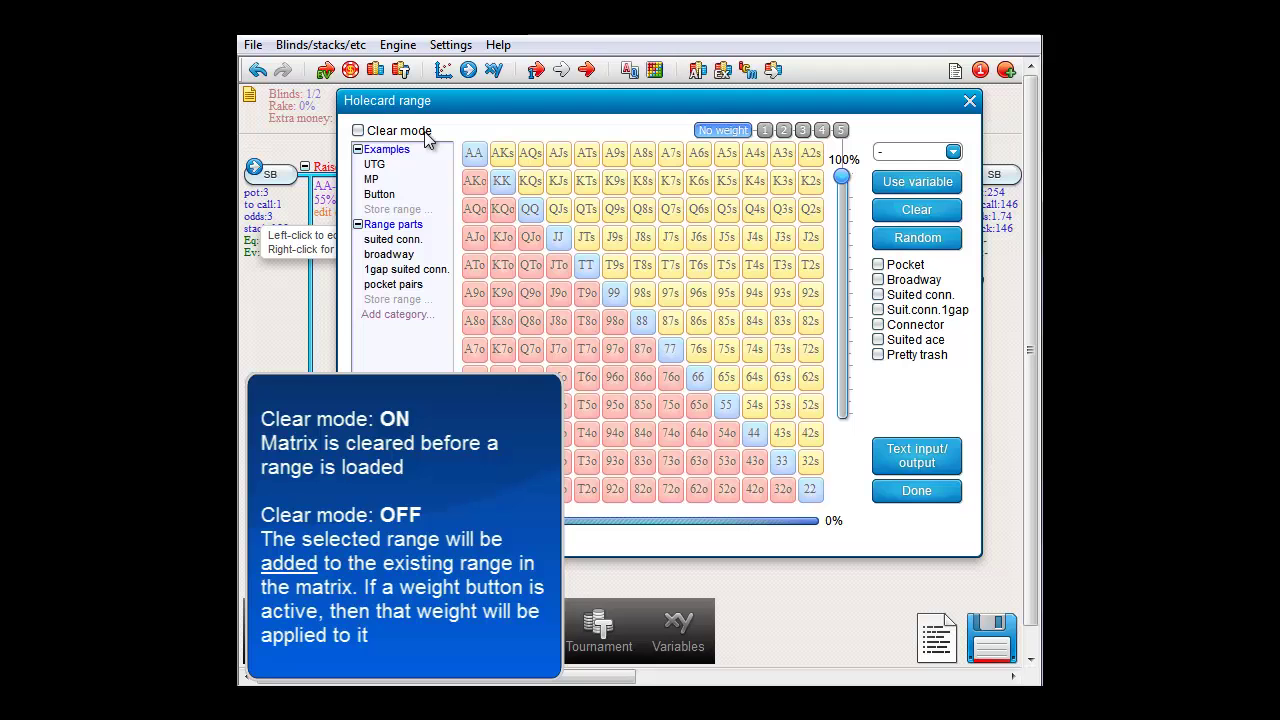
left_click(406, 271)
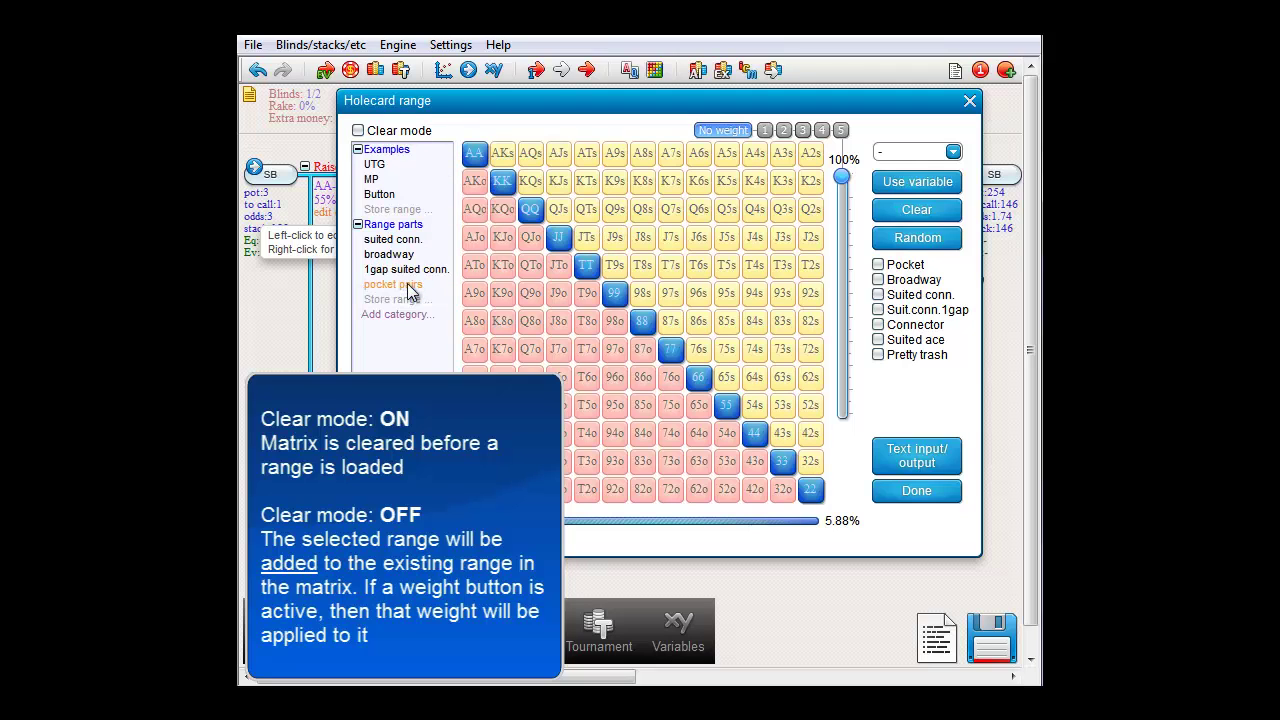
left_click(408, 256)
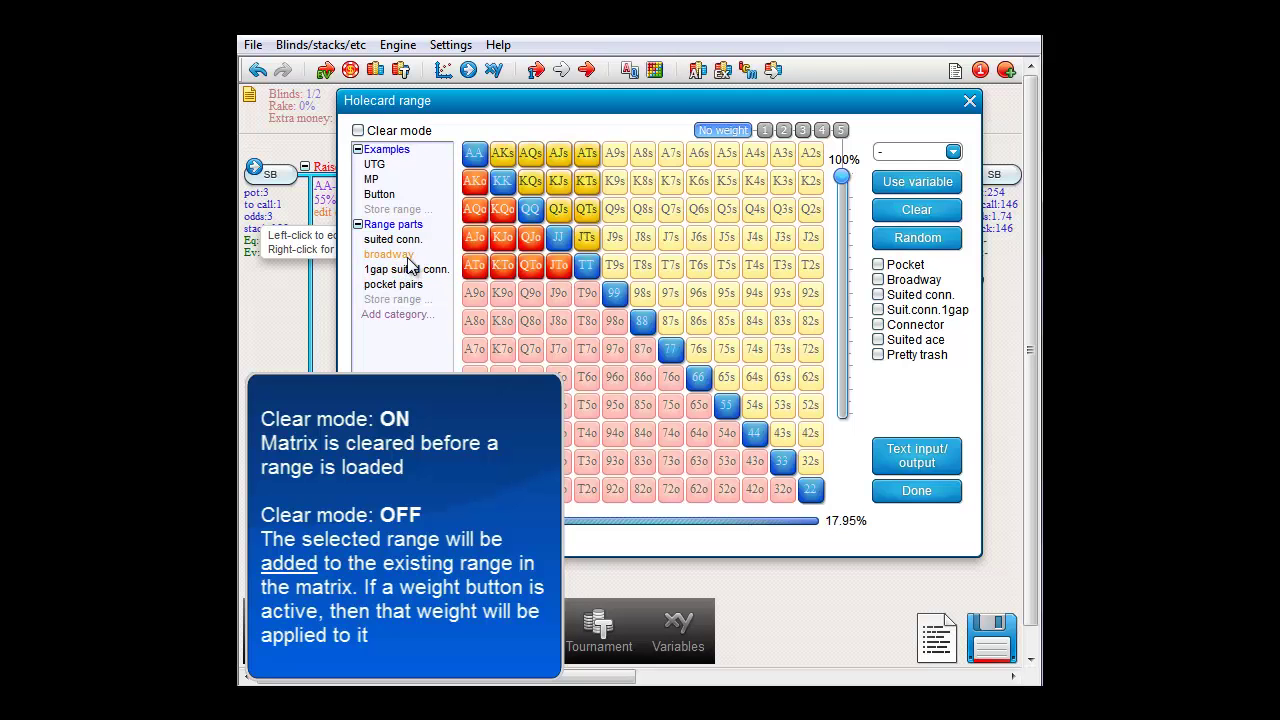
left_click(408, 243)
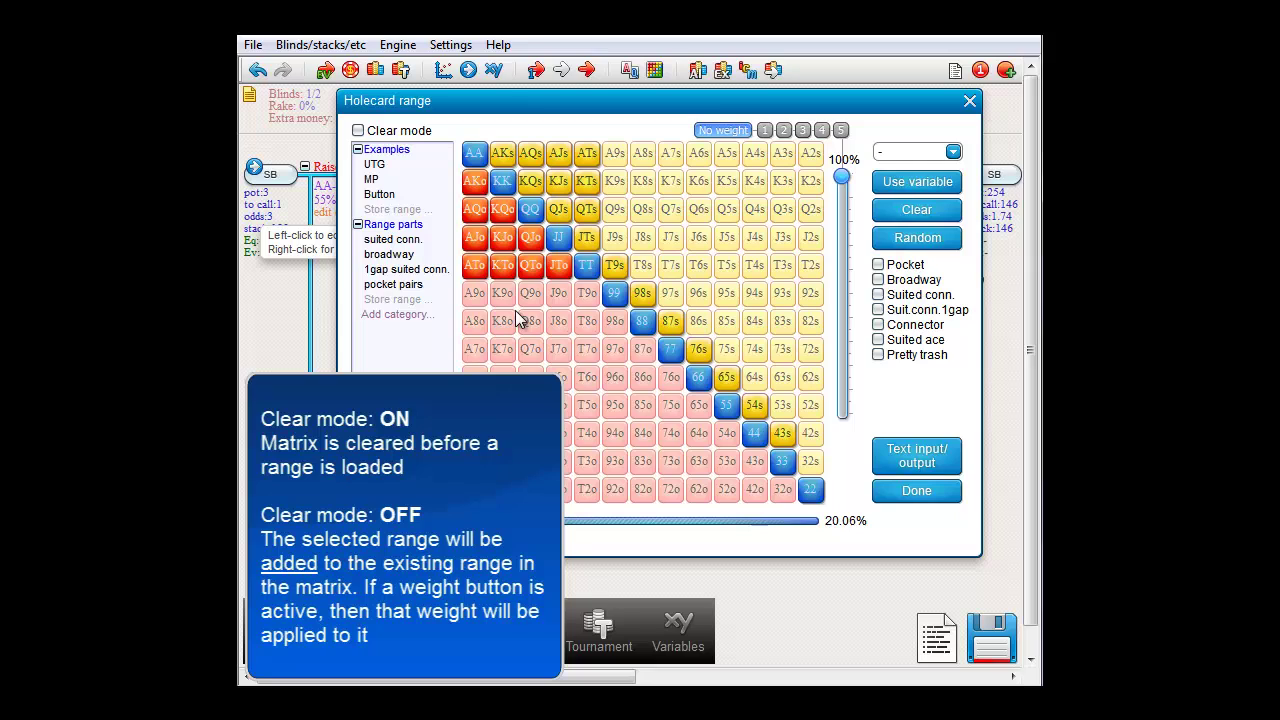
Add one-gap suited connectors at 45% weight, bringing the range to 21.01%.
left_click(765, 131)
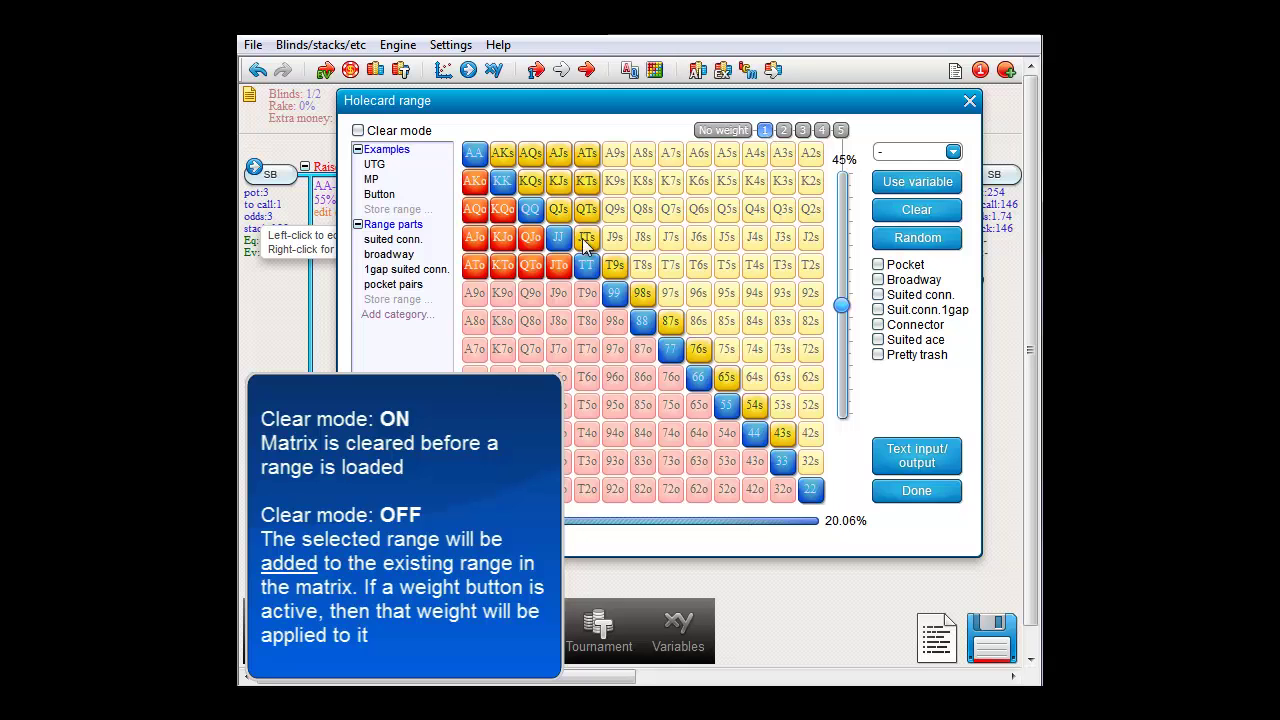
left_click(437, 273)
left_click(440, 276)
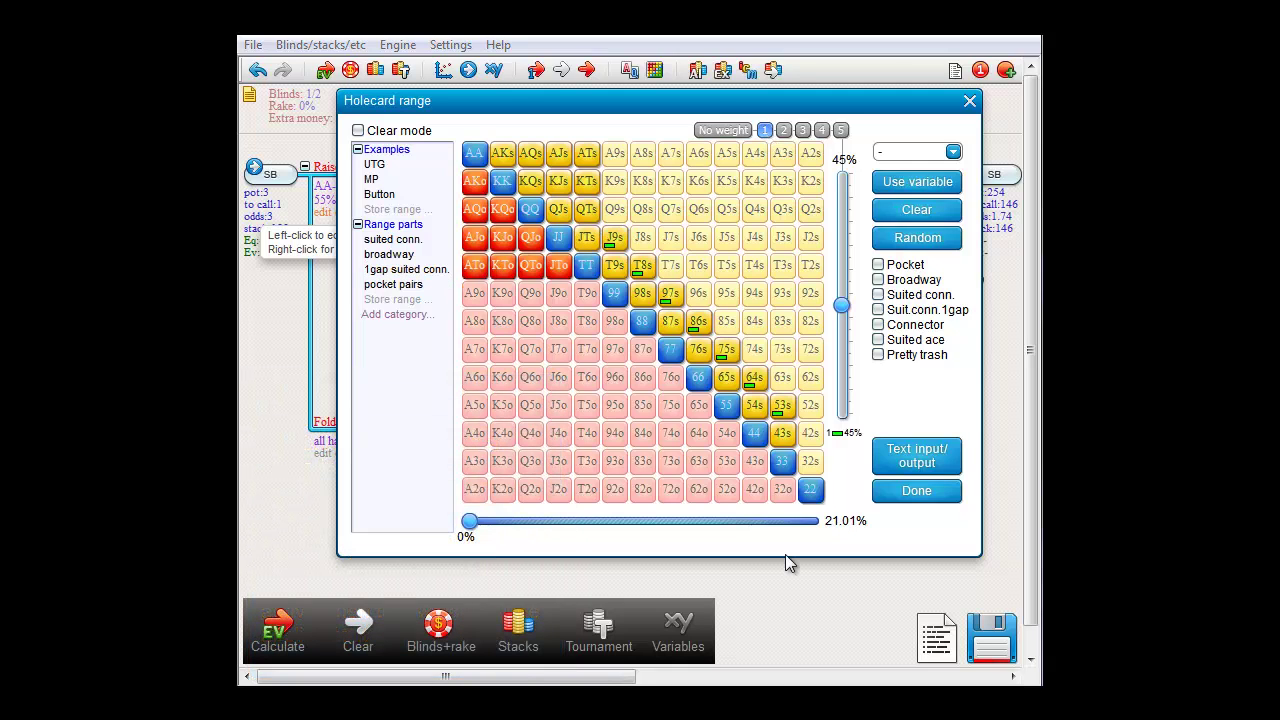
Return to full weight and enter AK-A2 as range text, raising the range to 30.66%.
left_click(742, 135)
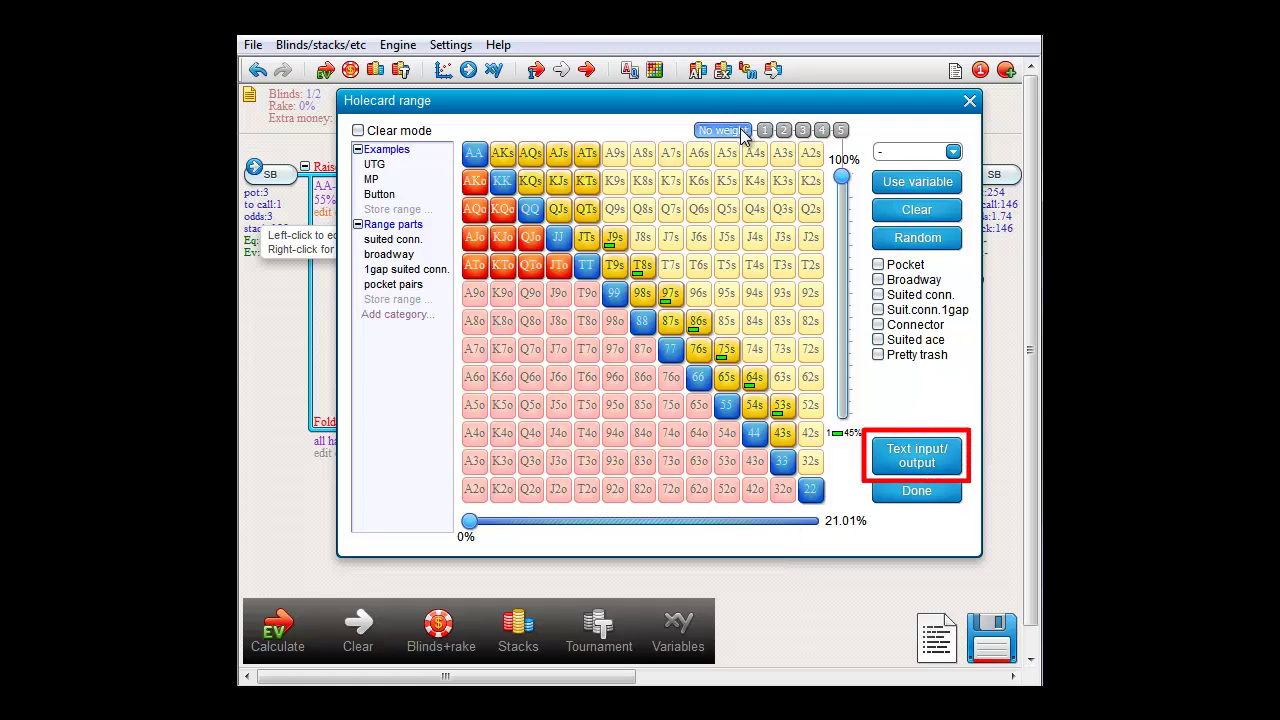
left_click(944, 466)
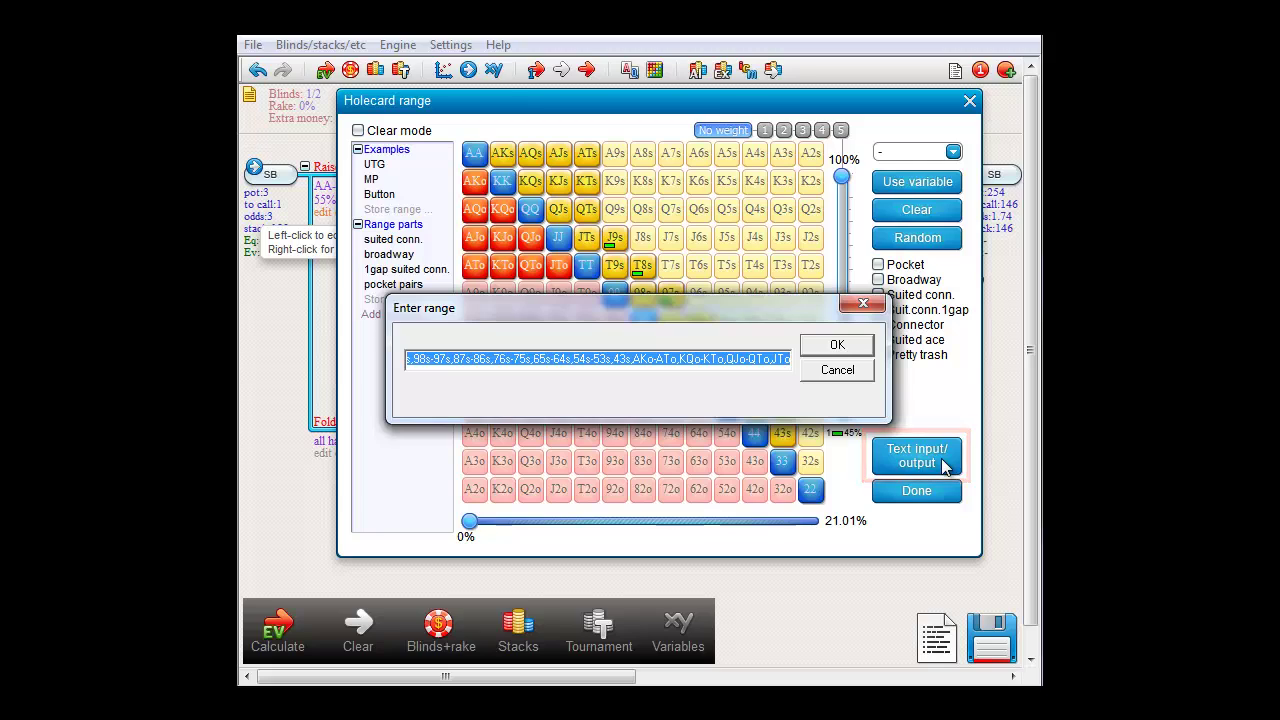
type("AK")
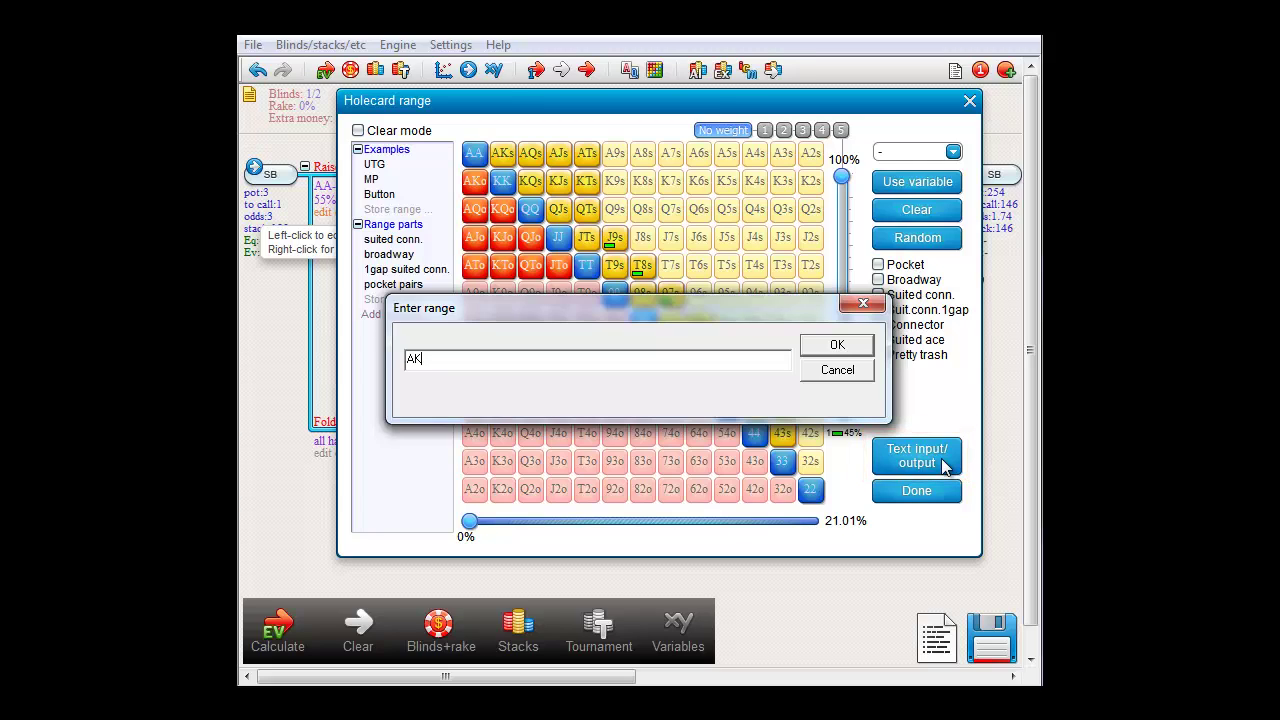
type("-A2")
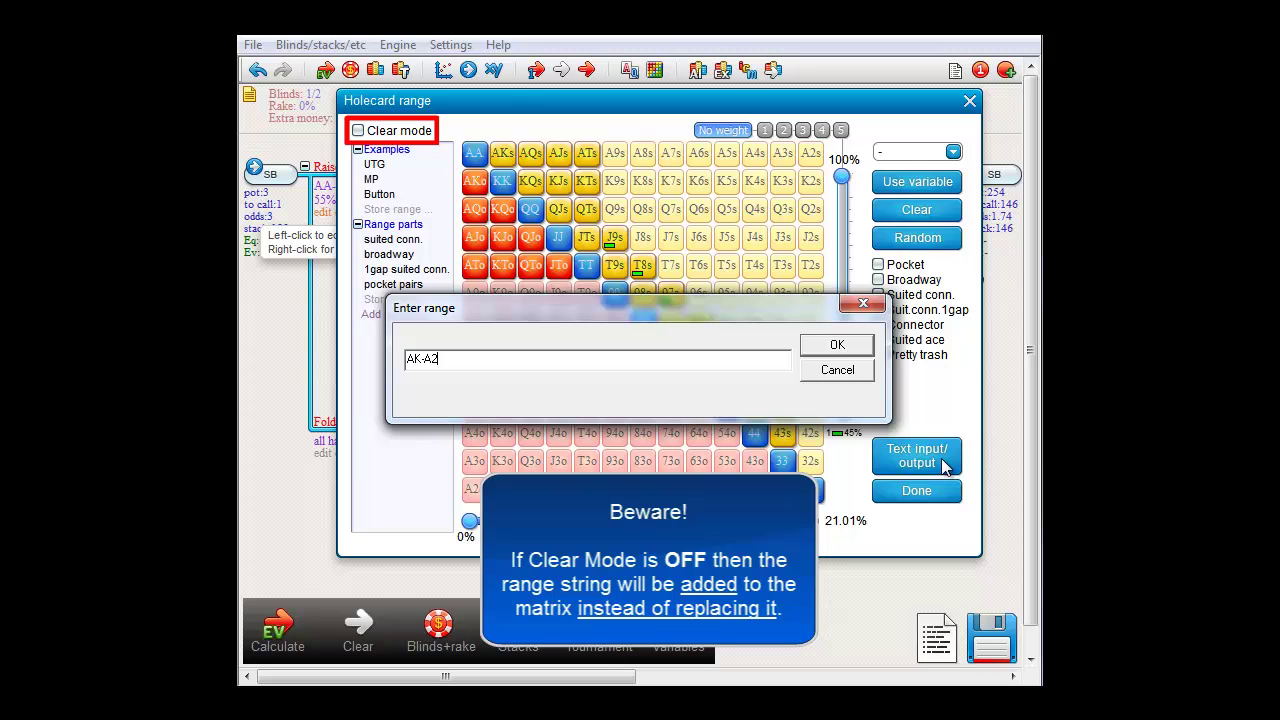
key("Return")
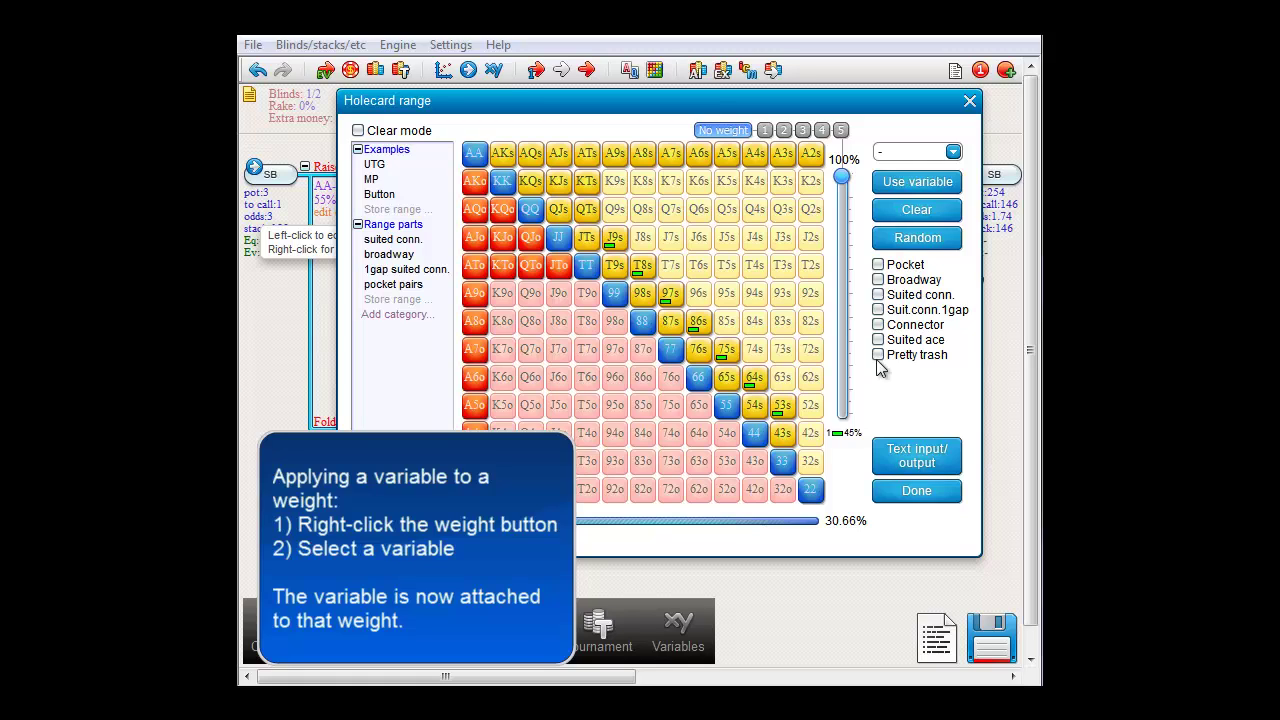
Link the 45% weight to variable #1, widen the range to about 38.5%, and save it.
right_click(769, 130)
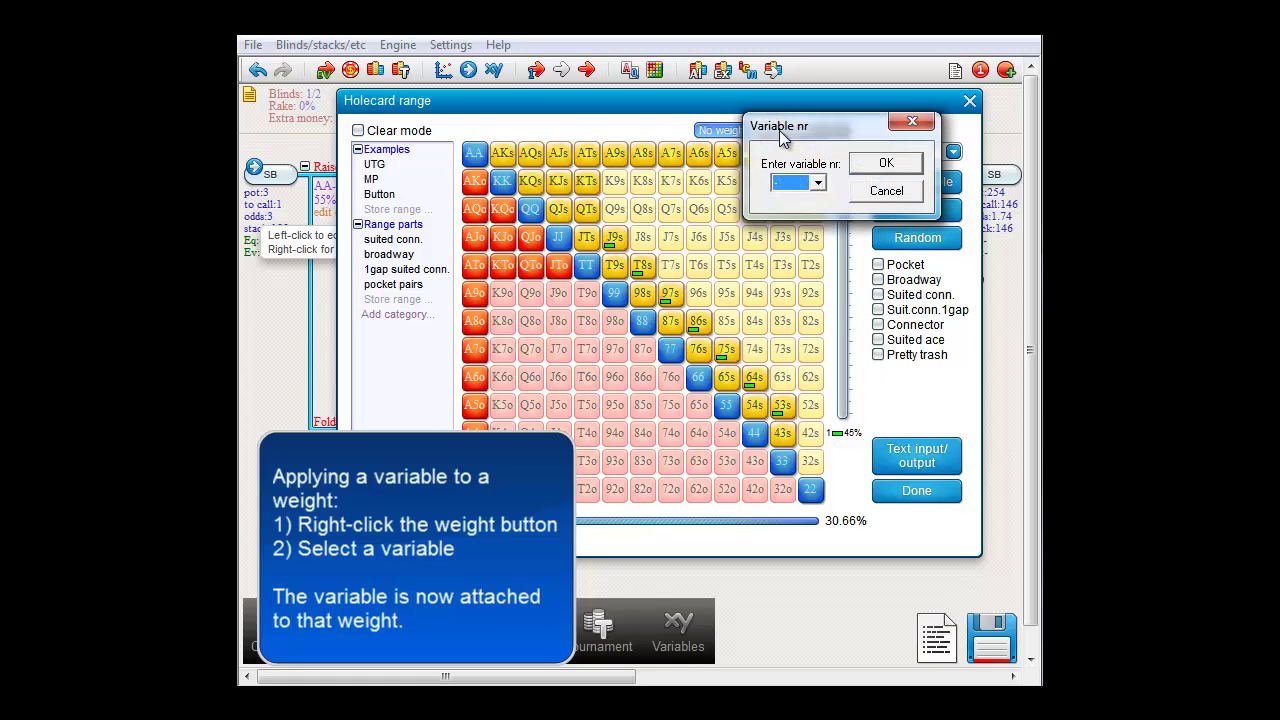
left_click(799, 186)
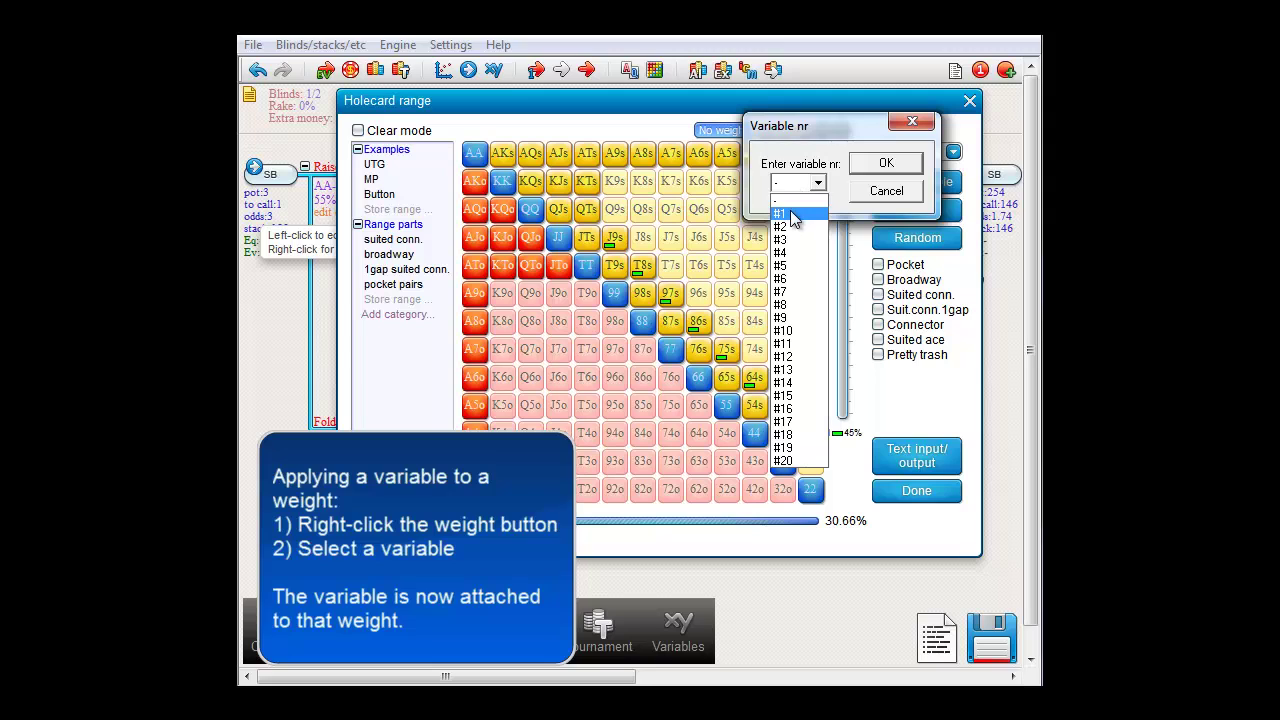
left_click(790, 213)
left_click(875, 166)
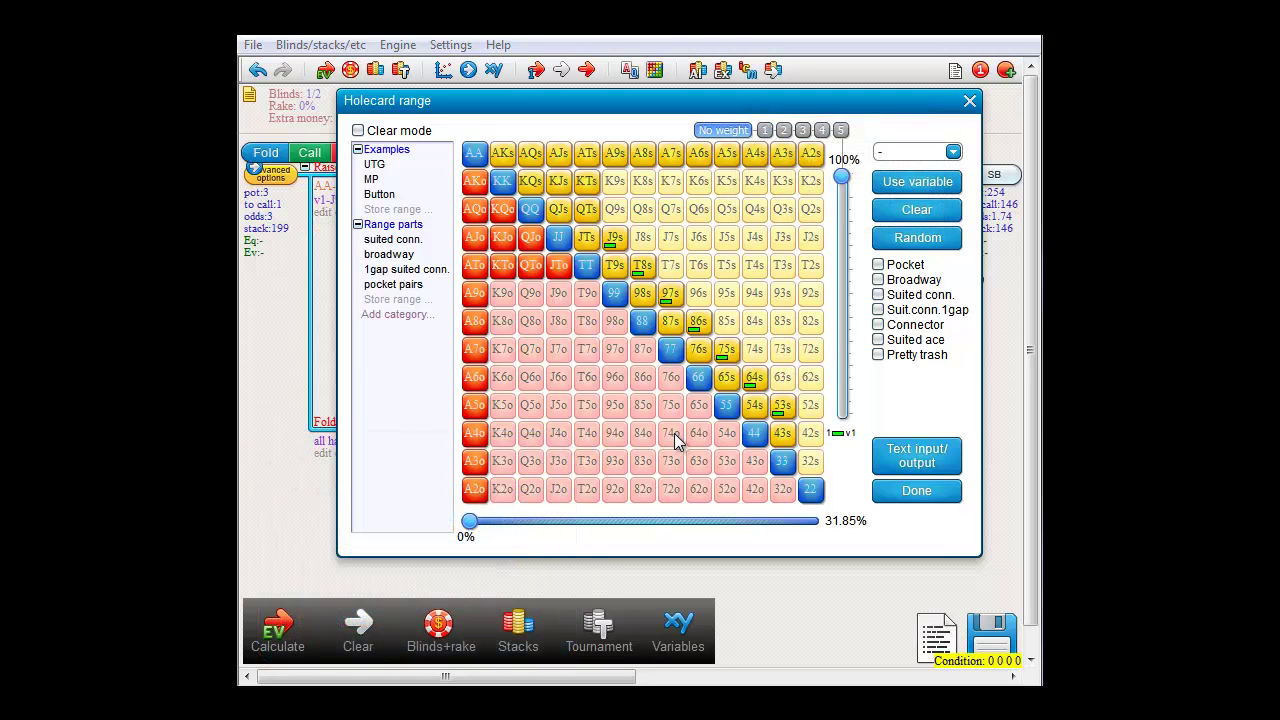
left_click_drag(470, 521, 598, 521)
left_click(920, 491)
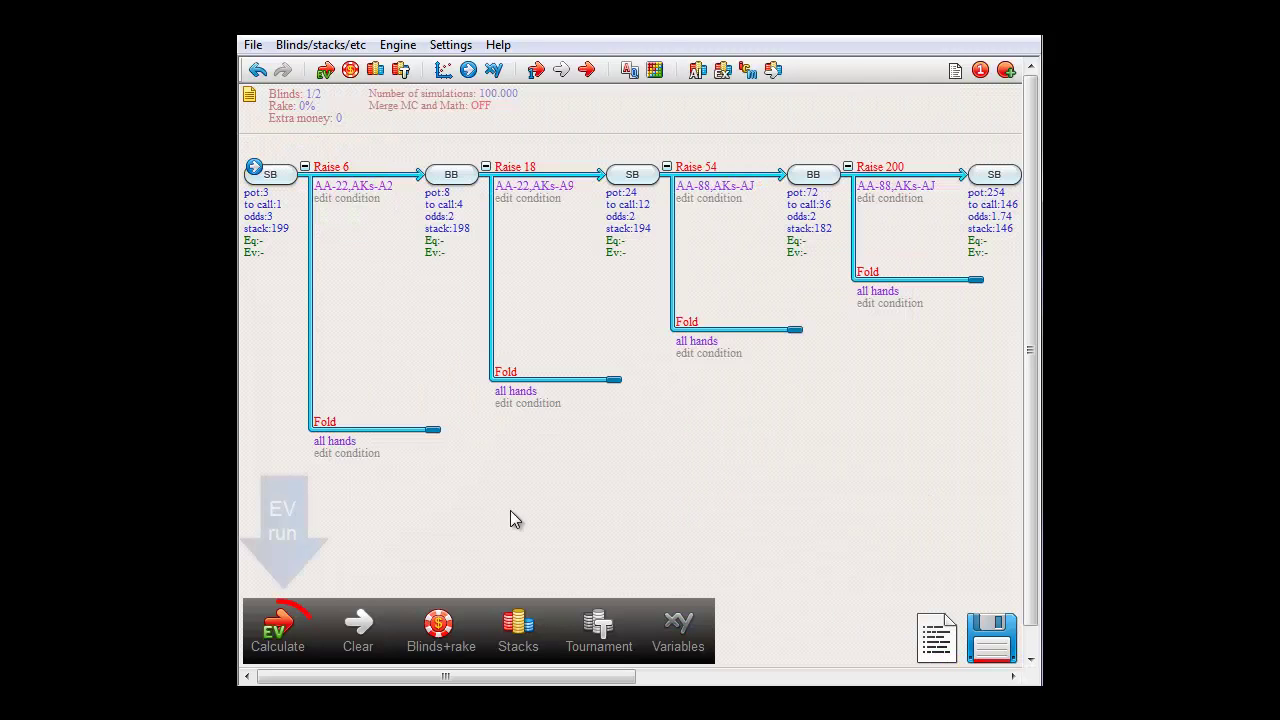
Calculate the tree EV and show per-hand EVs in the 38.76% Raise 6 range matrix.
left_click(290, 628)
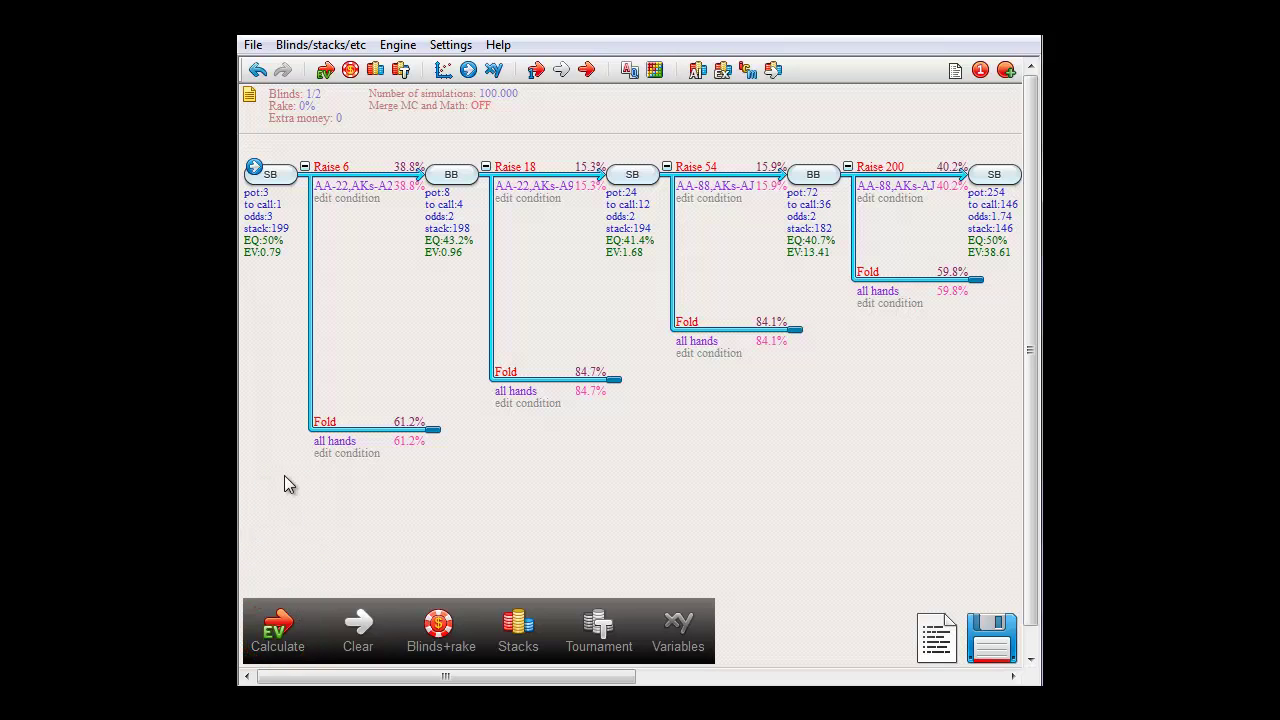
mouse_move(366, 194)
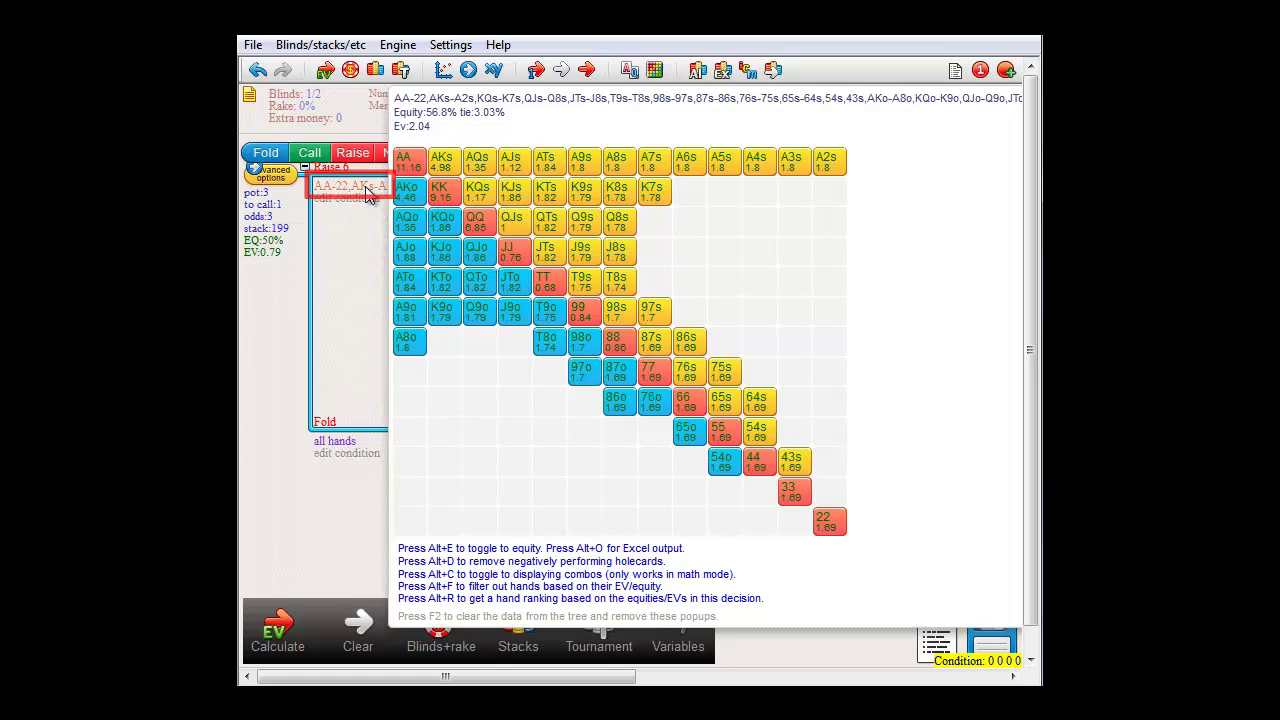
left_click(366, 194)
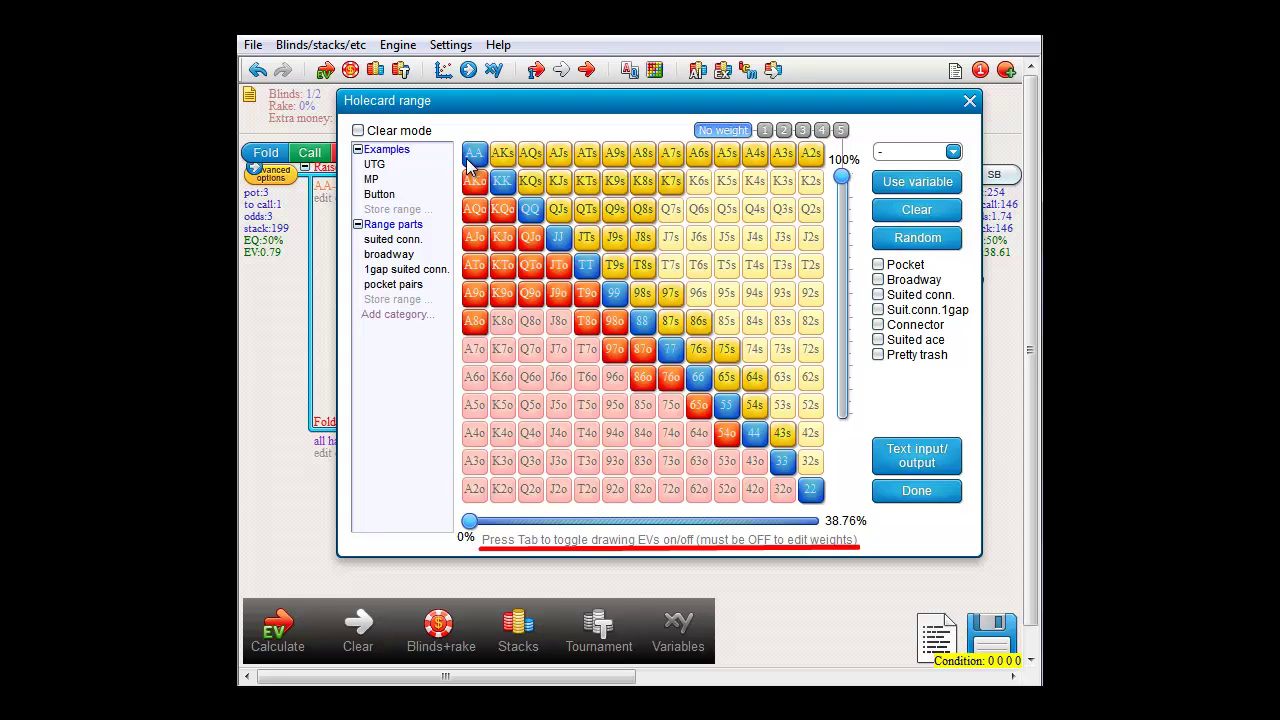
key("Tab")
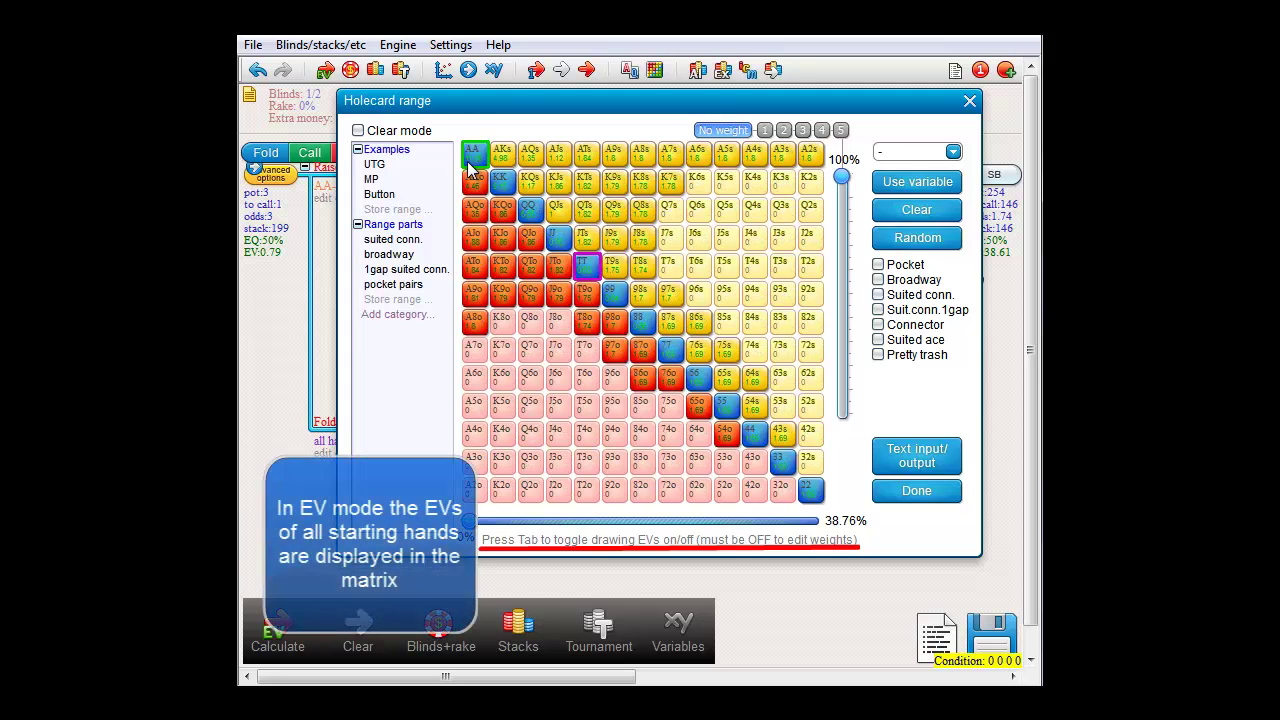